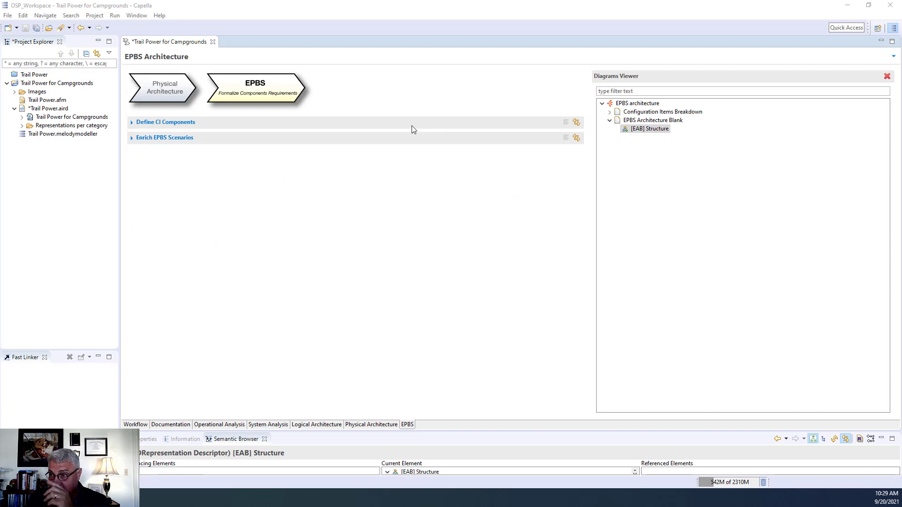
- Open the [EAB] Structure diagram and narrow the Project Explorer to give the diagram more room
double_click(651, 129)
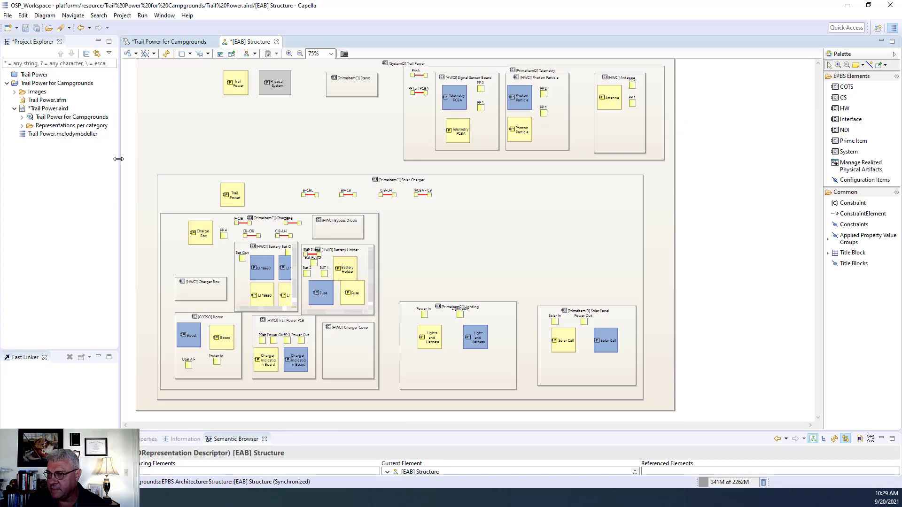
left_click_drag(119, 159, 90, 158)
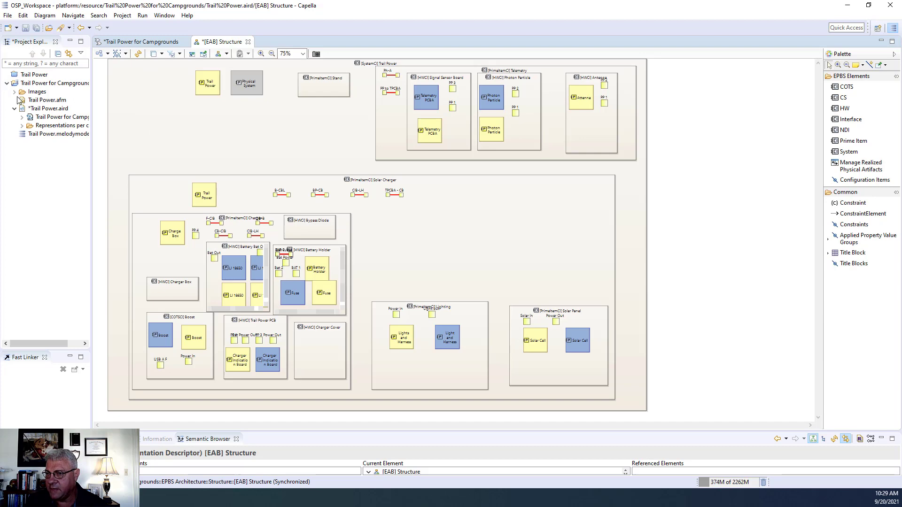
- Open the [PAB] Operator Trail Power Physical Nodes w Functions diagram and compare its physical nodes with the [EAB] Structure diagram
left_click(128, 45)
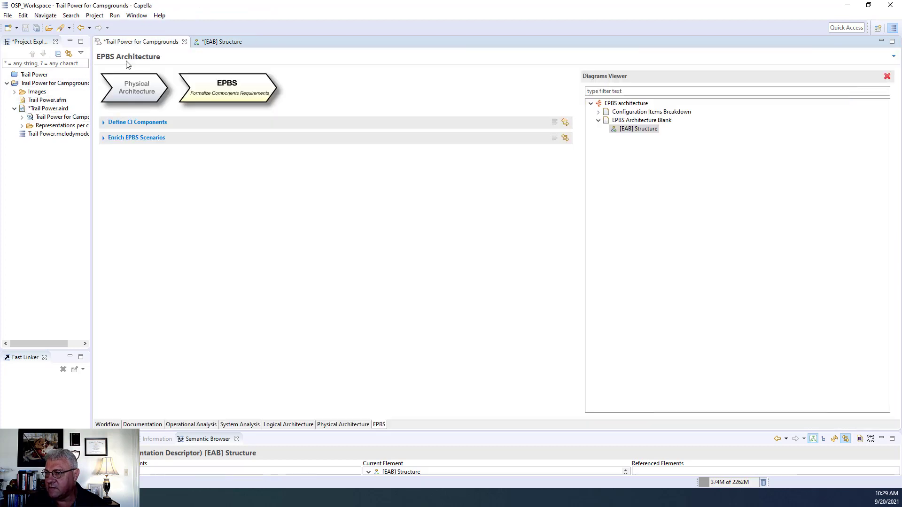
left_click(133, 89)
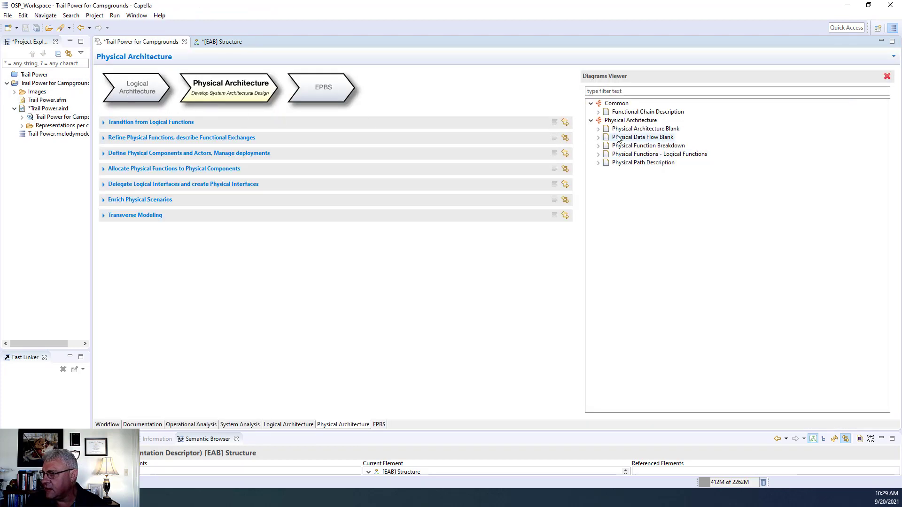
left_click(598, 129)
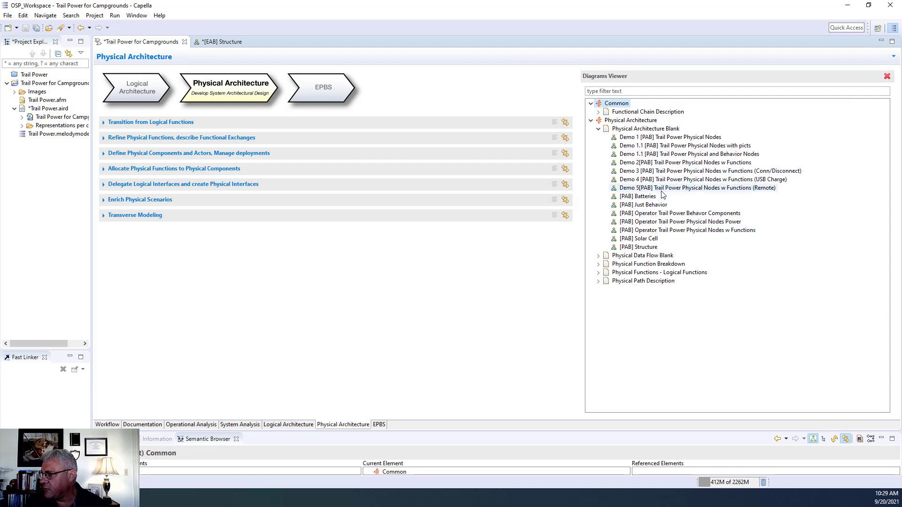
double_click(665, 231)
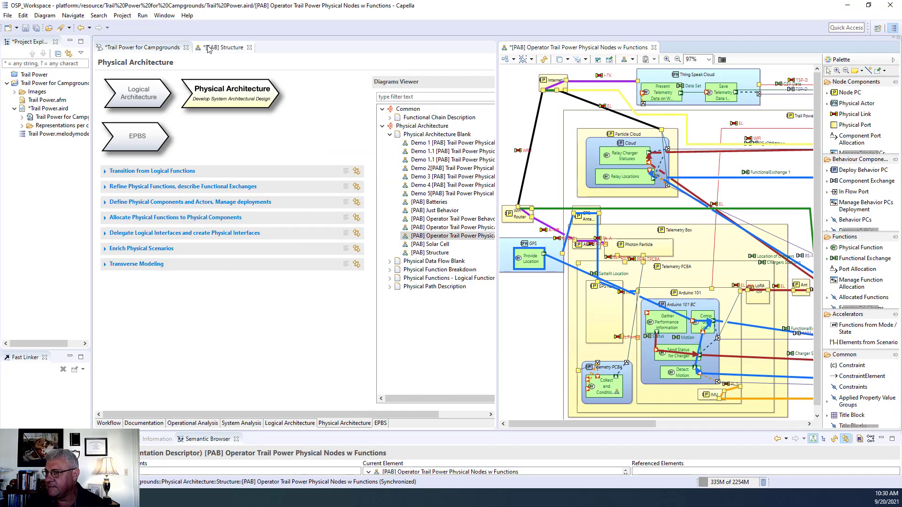
left_click(208, 48)
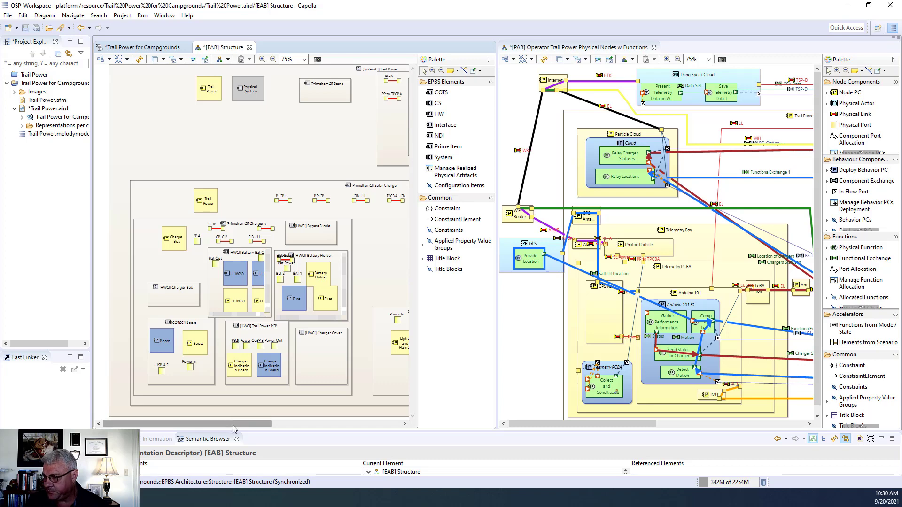
left_click_drag(234, 424, 363, 427)
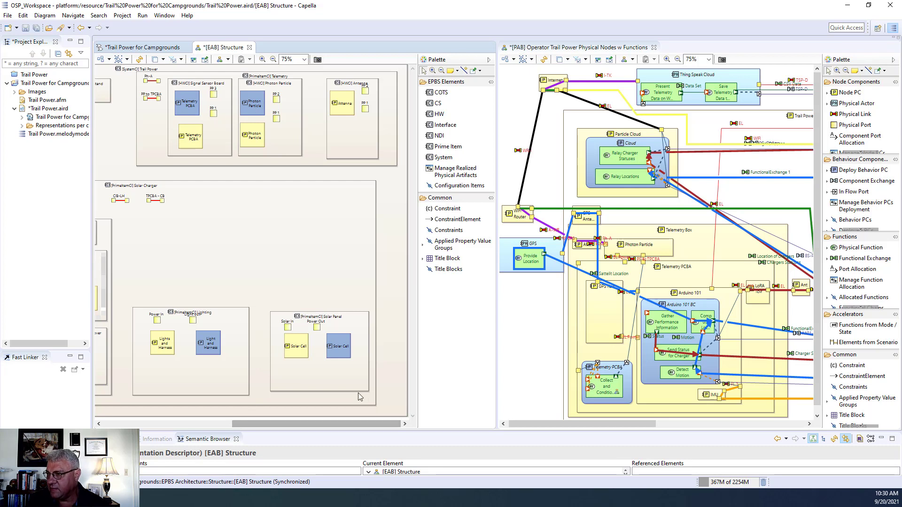
- Close the physical nodes diagram and widen the outer Trail Power system box to make empty space on its right side
left_click(394, 379)
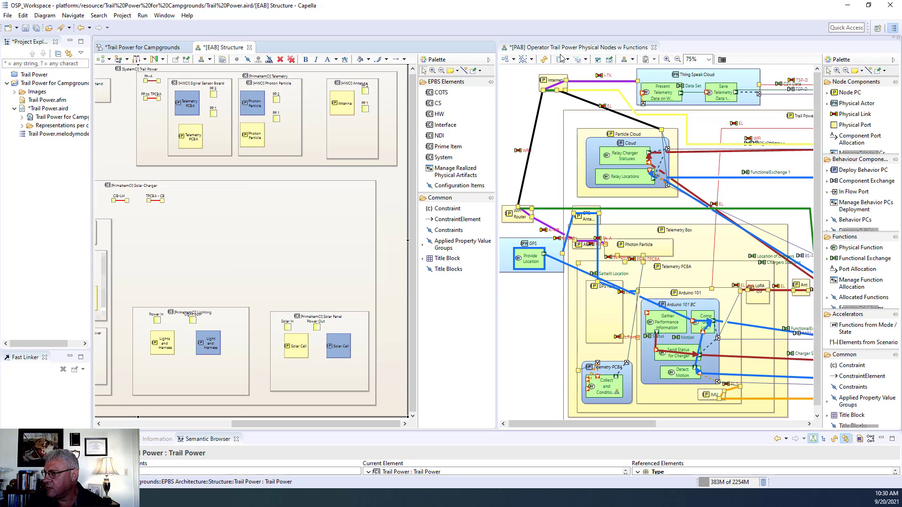
left_click(653, 47)
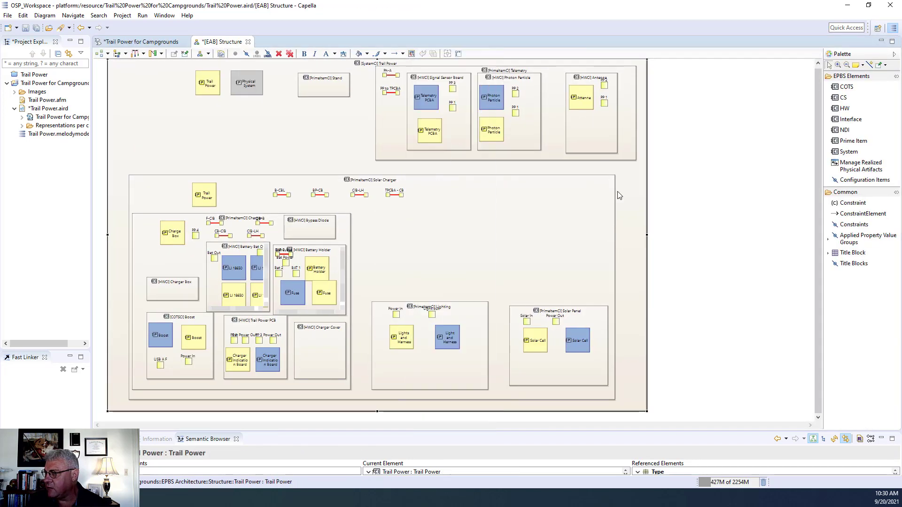
key("F2")
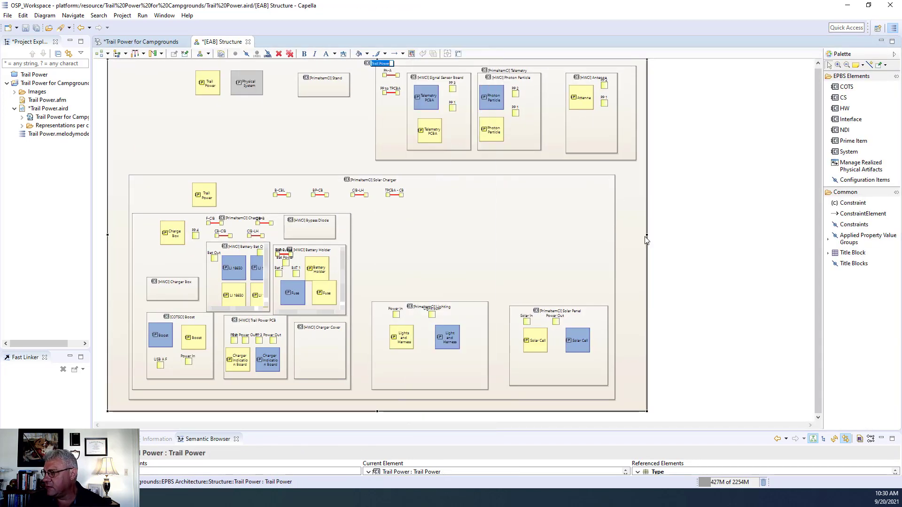
left_click_drag(646, 235, 814, 227)
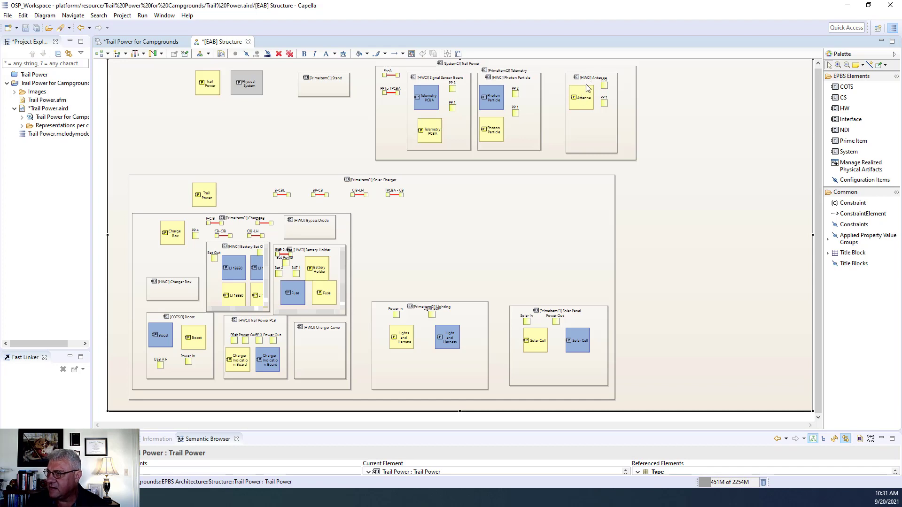
- Draw a Prime Item in the Trail Power system, to the right of the box containing Telemetry
left_click(843, 97)
left_click(854, 141)
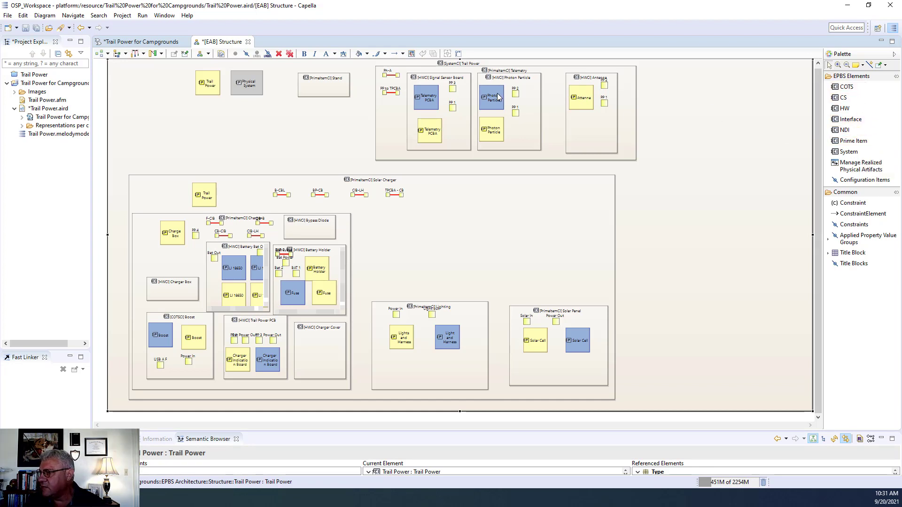
left_click(839, 143)
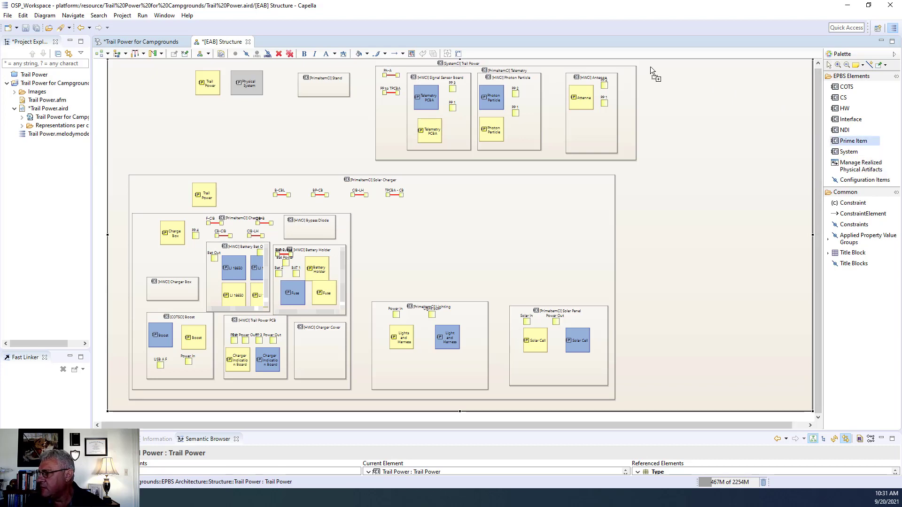
left_click_drag(646, 66, 803, 162)
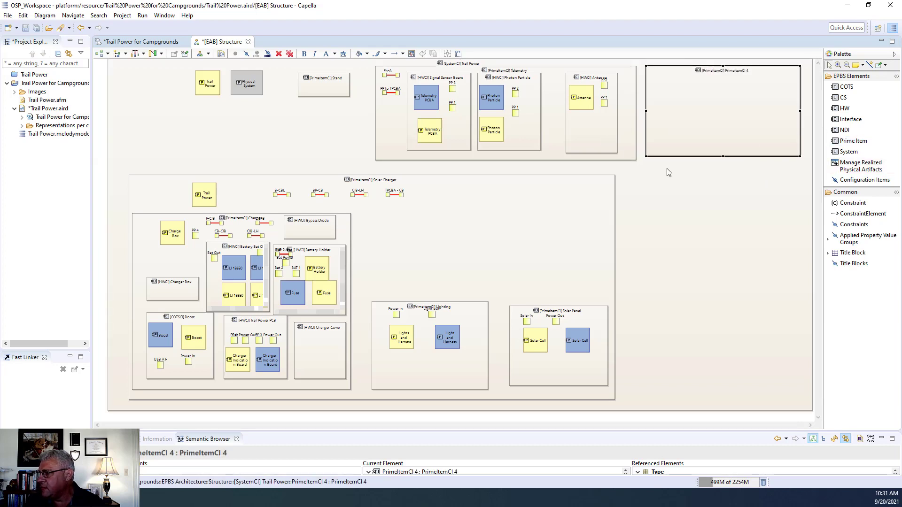
- Rename the new prime item as "Opertor Telemetry and GPS"
left_click(741, 70)
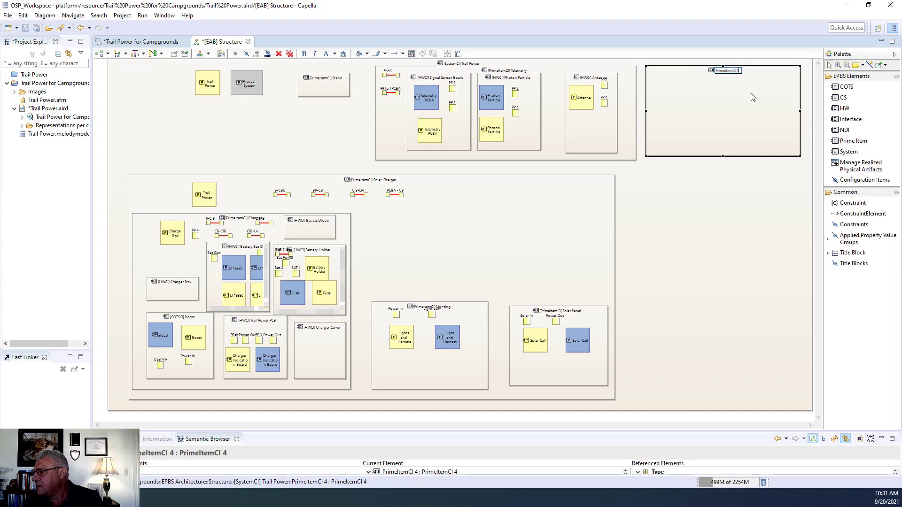
key("BackSpace")
key("BackSpace")
key("BackSpace")
key("BackSpace")
key("BackSpace")
key("BackSpace")
key("BackSpace")
key("BackSpace")
key("BackSpace")
key("BackSpace")
key("BackSpace")
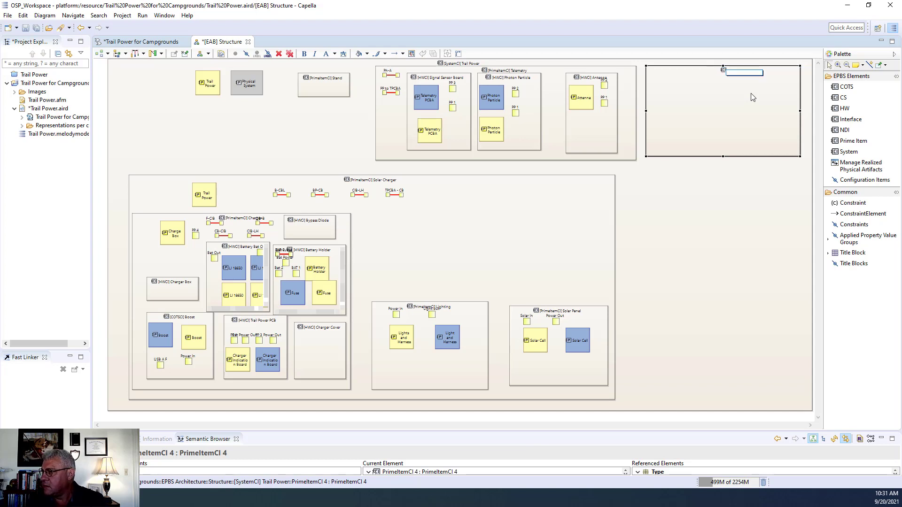
type("Oper")
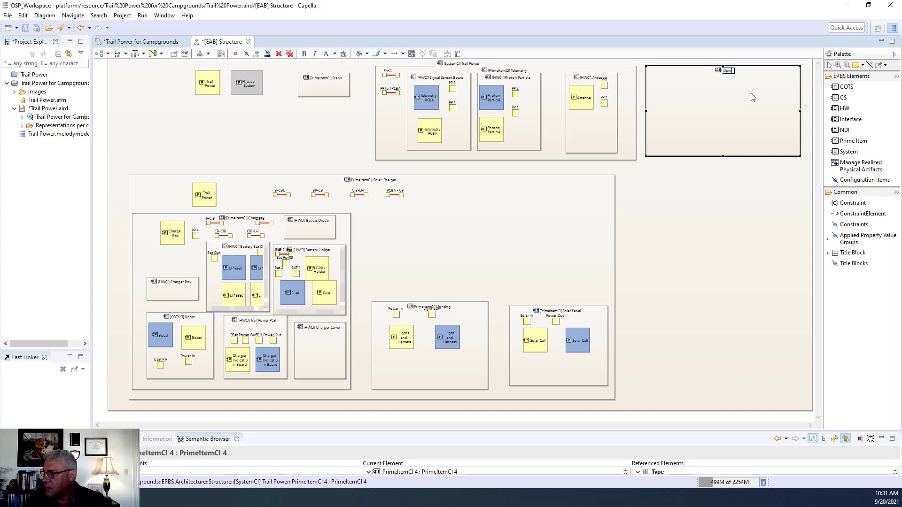
key("BackSpace")
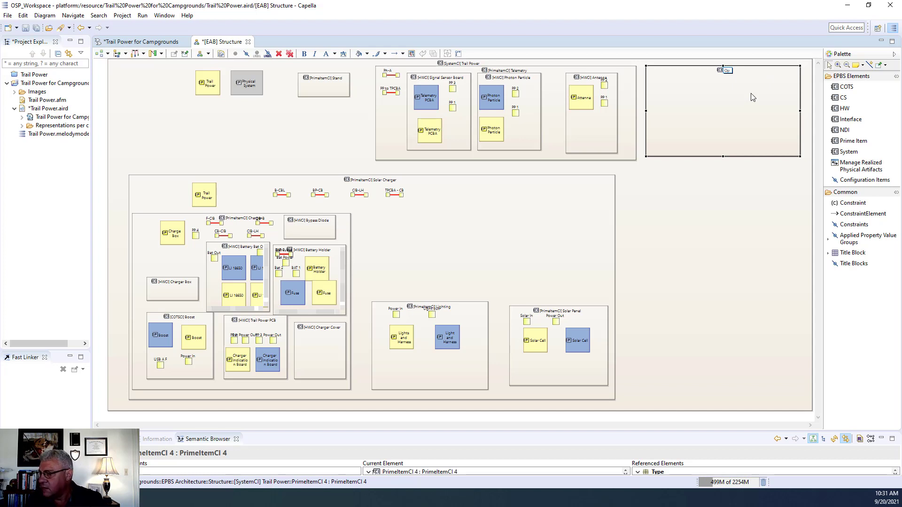
type("erator")
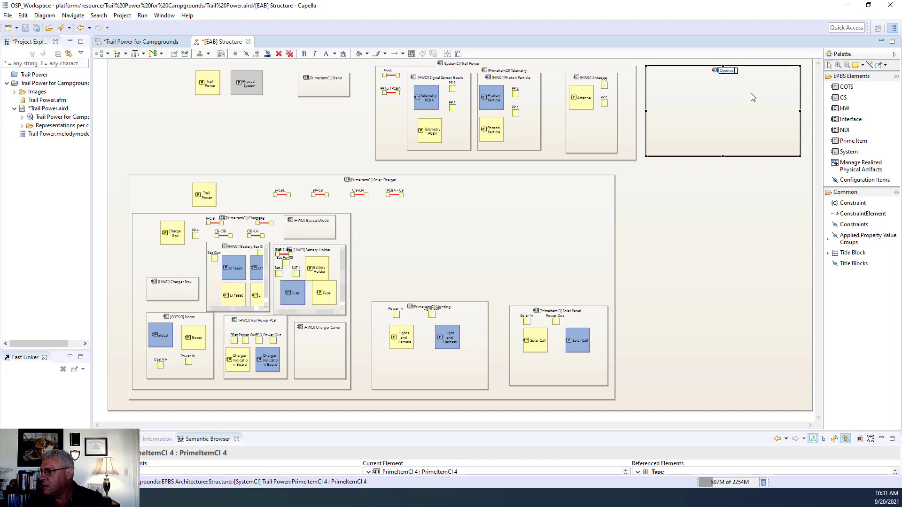
type(" Telem")
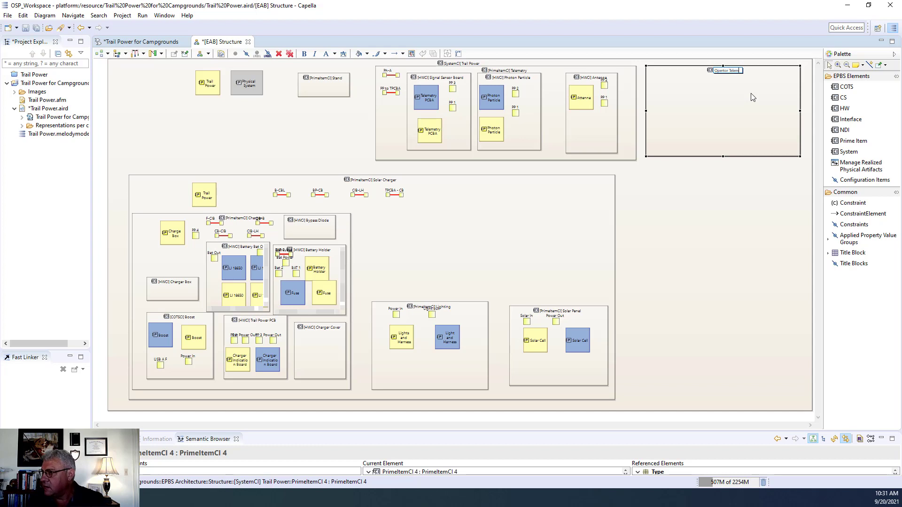
type("etry a")
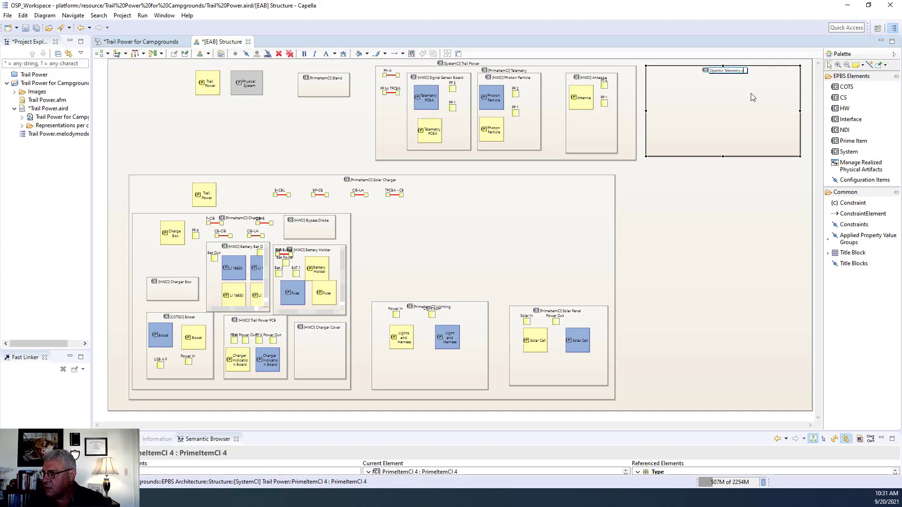
type("nd GPS")
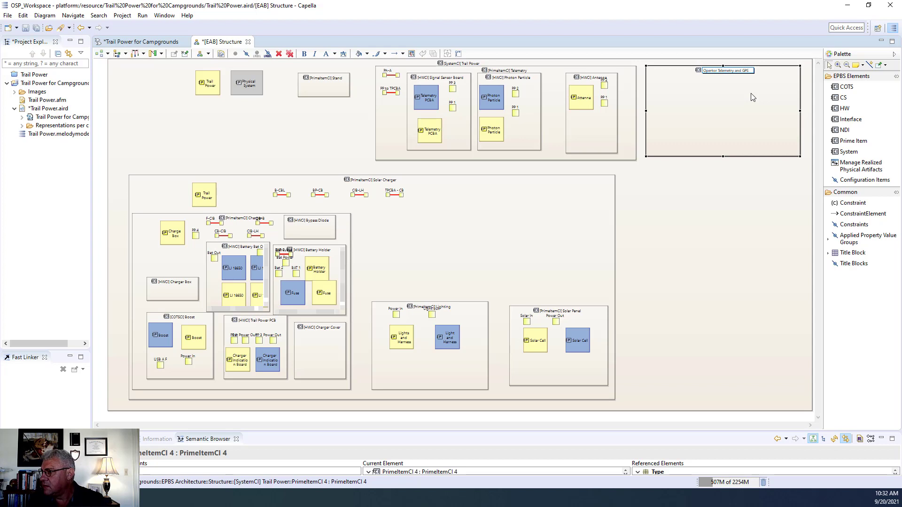
key("Return")
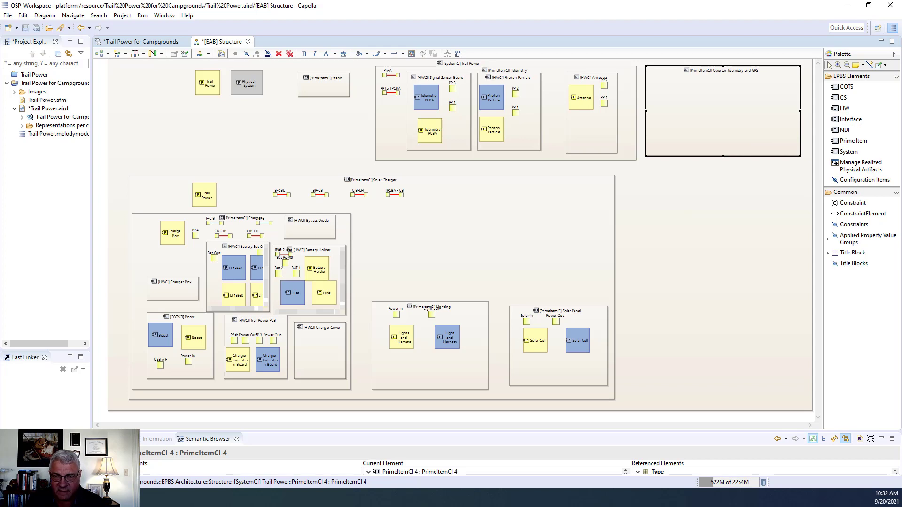
- Draw a second Prime Item below the telemetry and GPS one and name it "Operator Base Station"
left_click(853, 141)
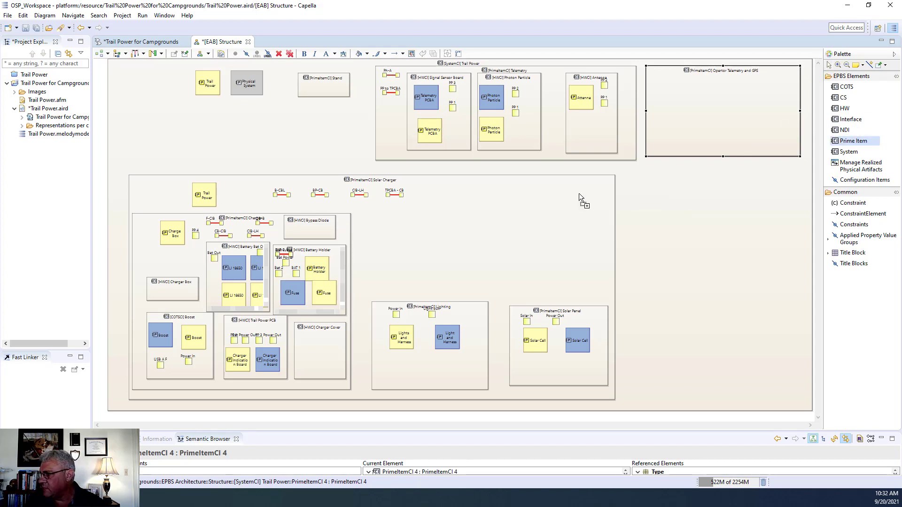
left_click_drag(639, 176, 797, 232)
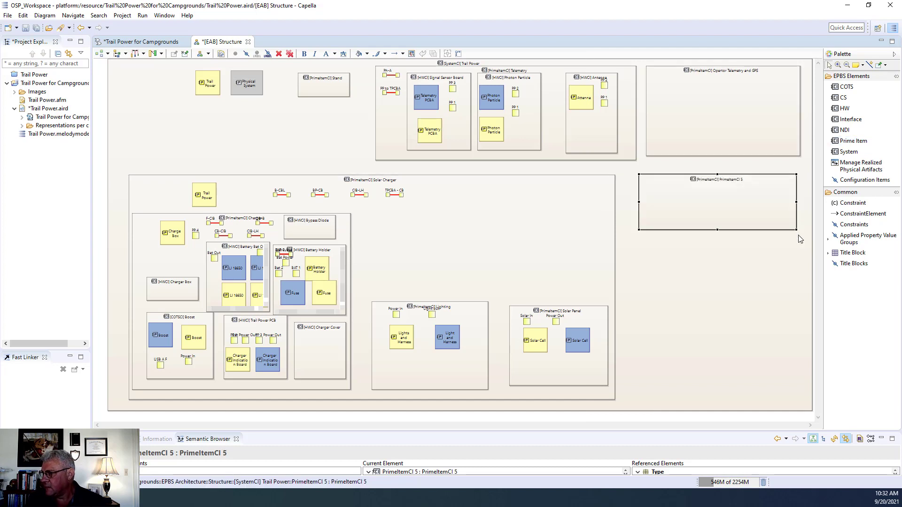
type("Oper")
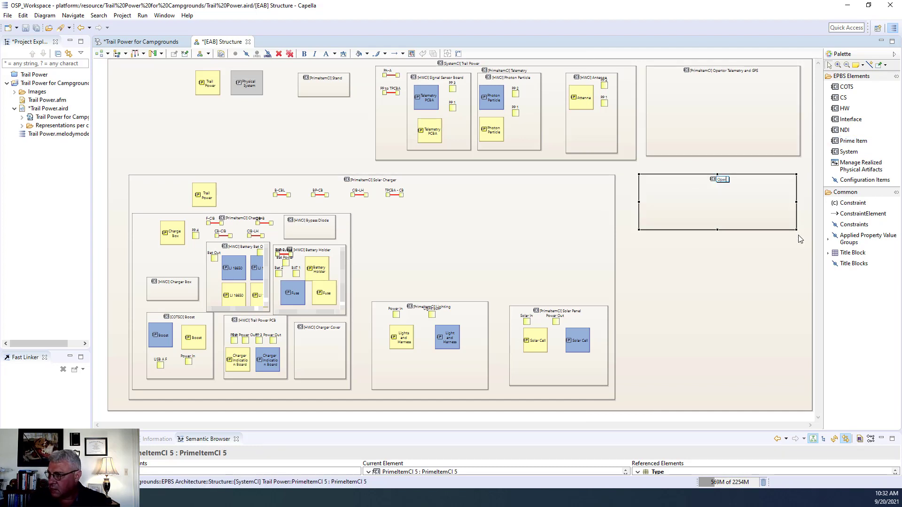
type("ator")
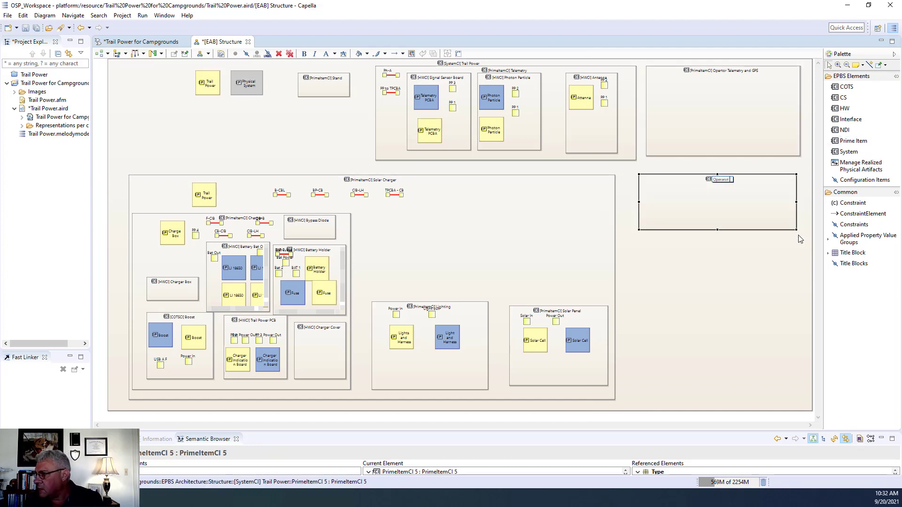
key("BackSpace")
key("BackSpace")
type("to Base")
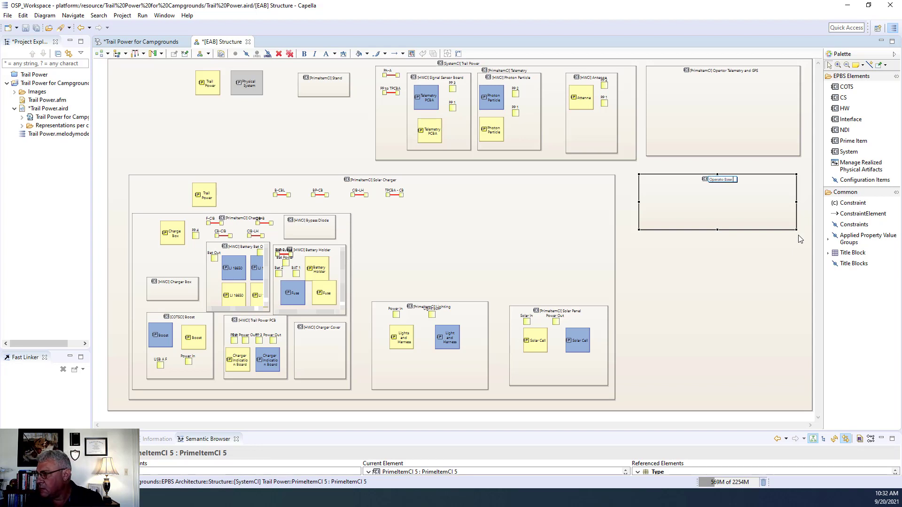
type(" Station")
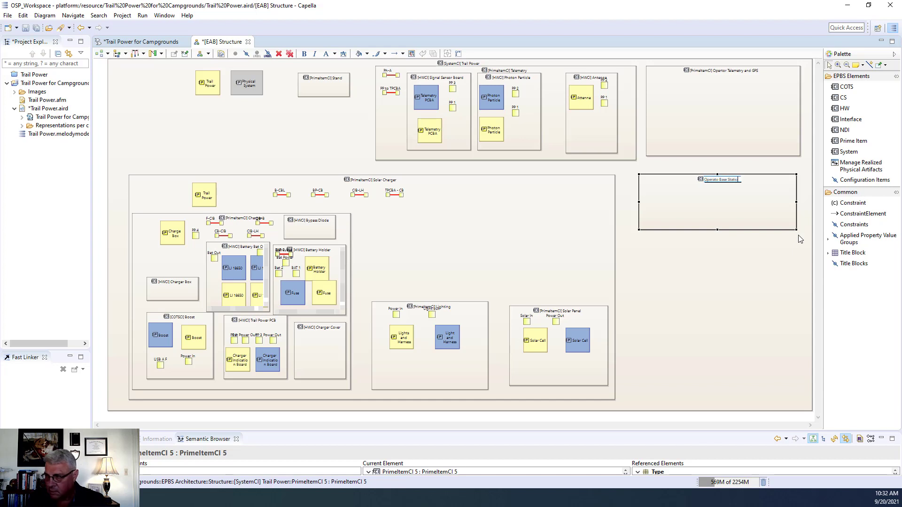
key("BackSpace")
key("BackSpace")
key("BackSpace")
key("BackSpace")
key("BackSpace")
key("BackSpace")
key("BackSpace")
key("BackSpace")
key("BackSpace")
key("BackSpace")
key("BackSpace")
key("BackSpace")
key("BackSpace")
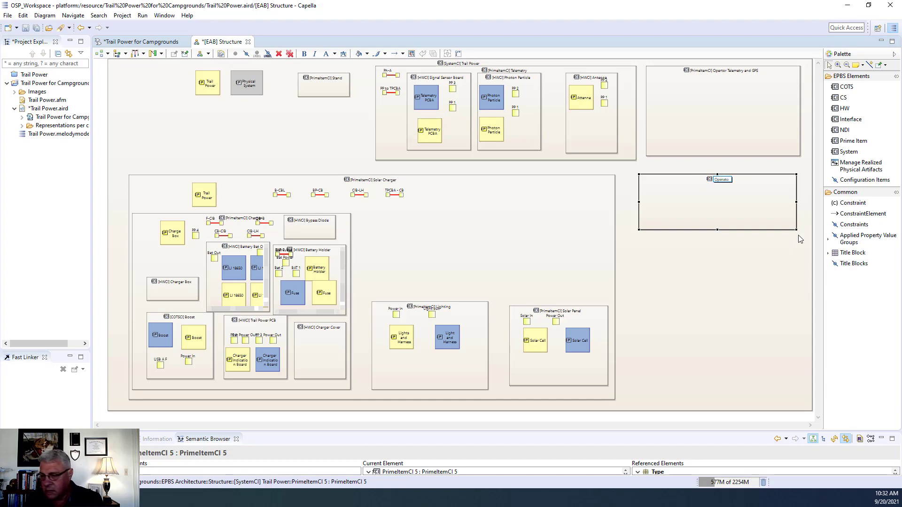
type("r Base S")
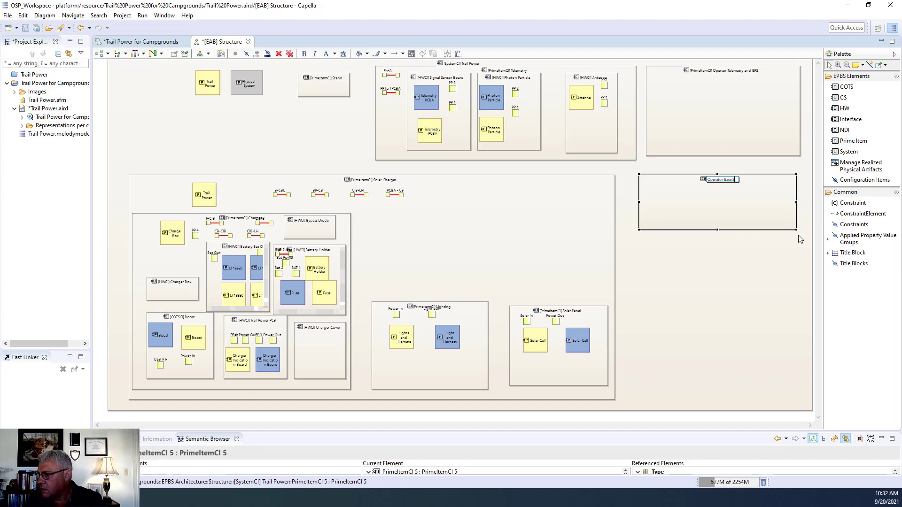
type("tation")
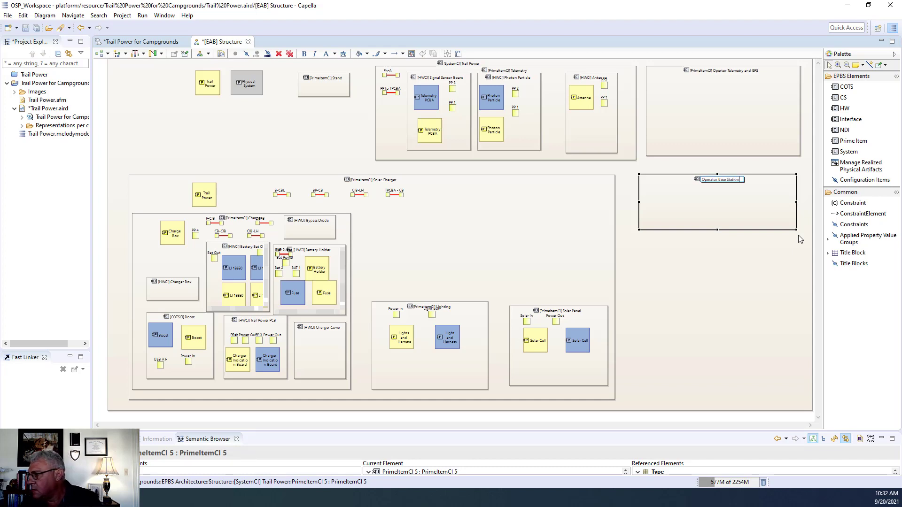
key("Return")
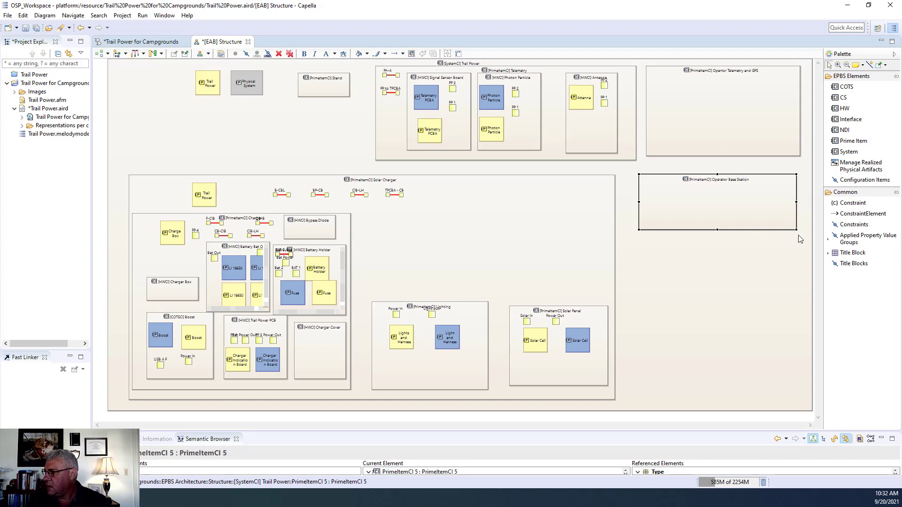
- Draw a third Prime Item below Operator Base Station and name it "Cloud Server for All Operators"
left_click(849, 143)
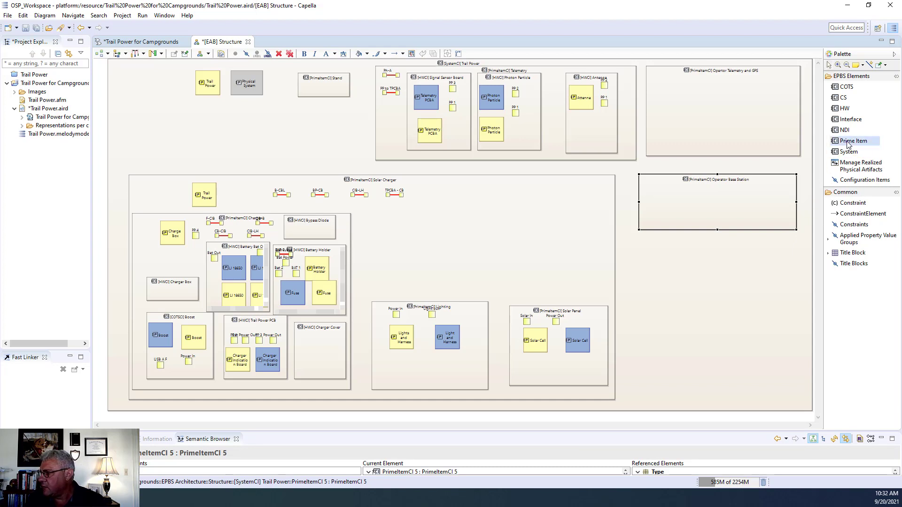
left_click_drag(638, 242, 796, 287)
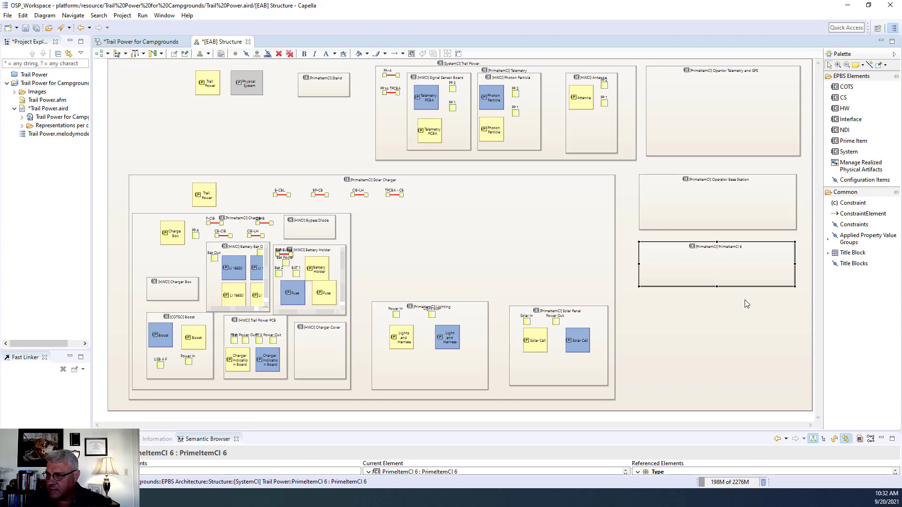
left_click(714, 308)
left_click(706, 271)
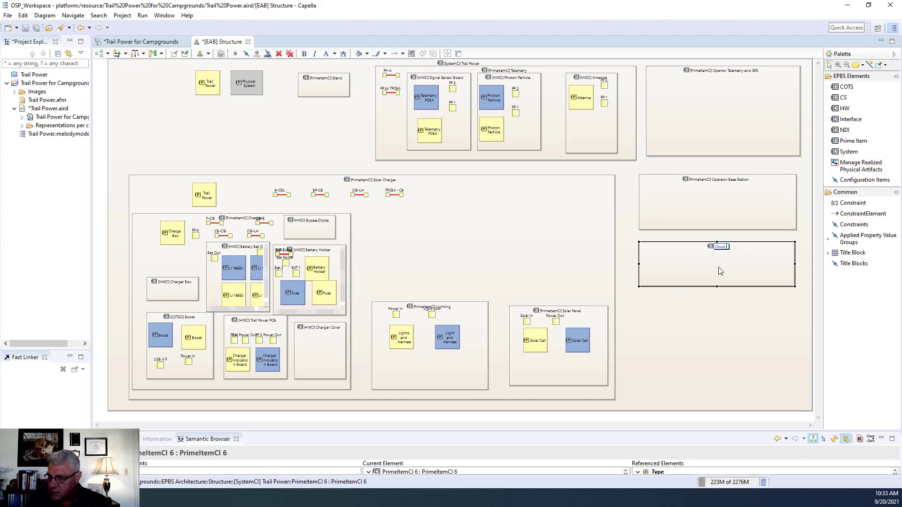
type("Server for All Ope")
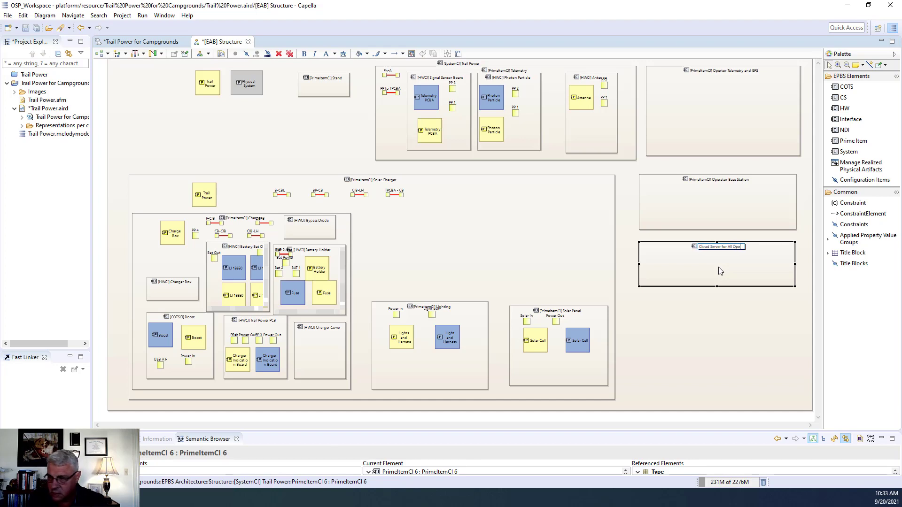
type("tors")
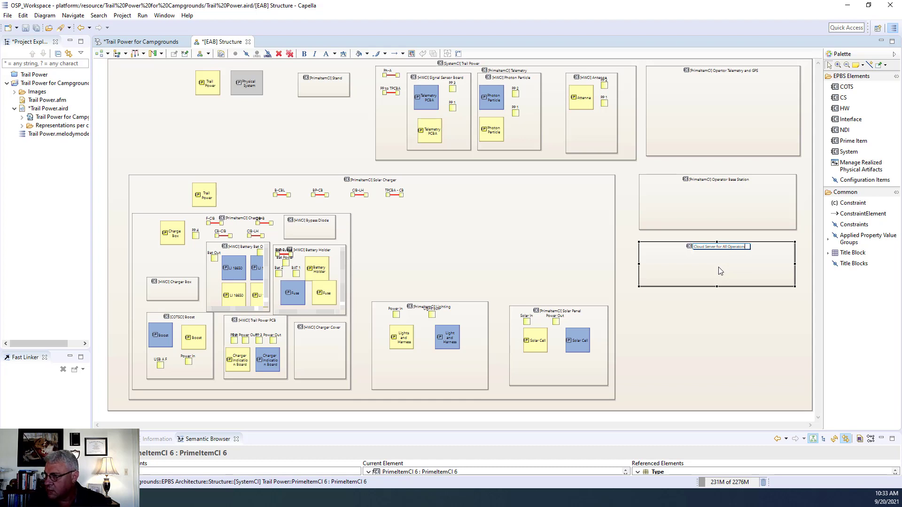
key("Return")
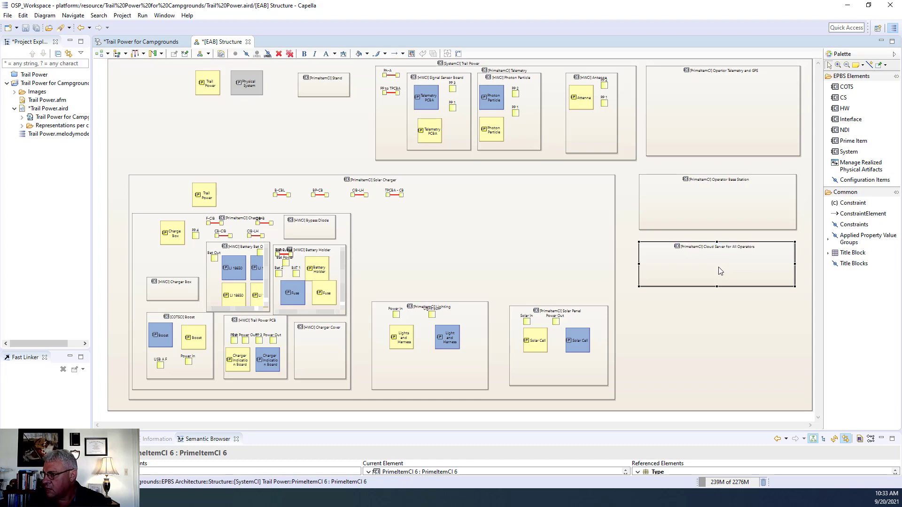
- Draw a fourth Prime Item below the cloud server one and name it "Operator App"
left_click(852, 142)
left_click_drag(640, 312, 793, 368)
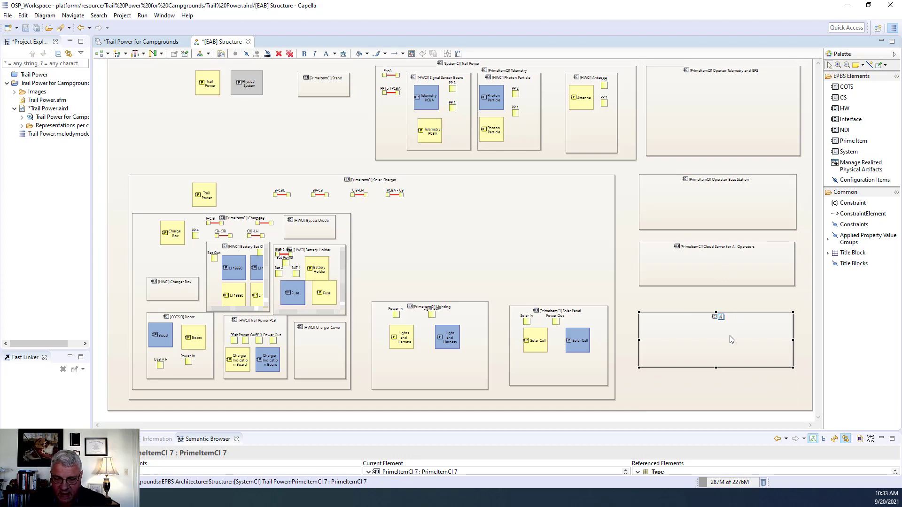
key("BackSpace")
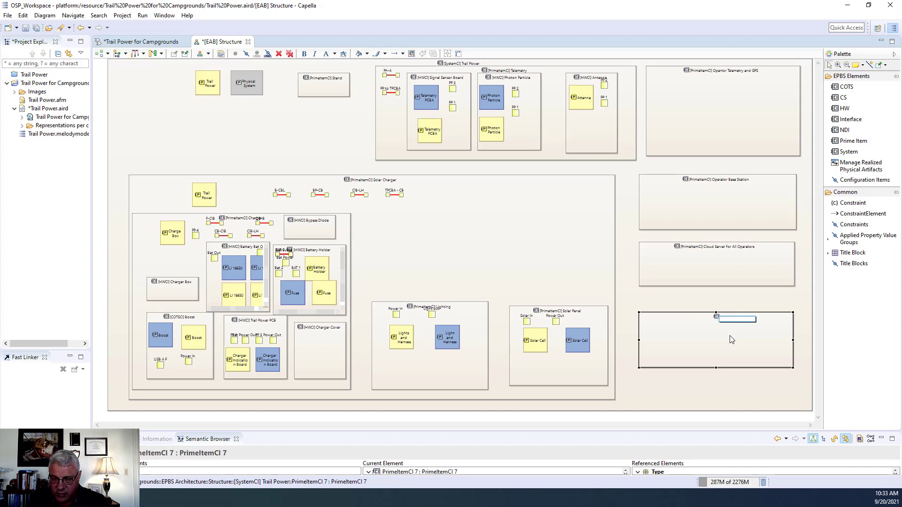
type("Operator")
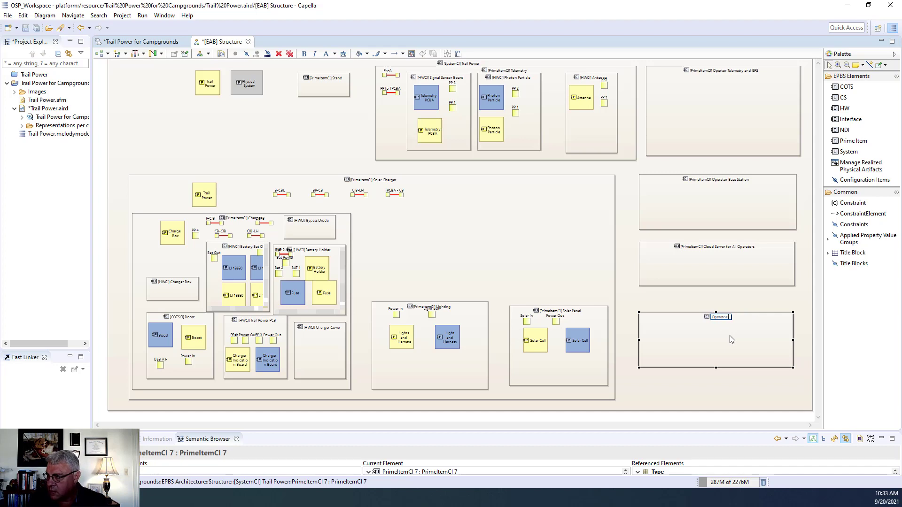
type(" App")
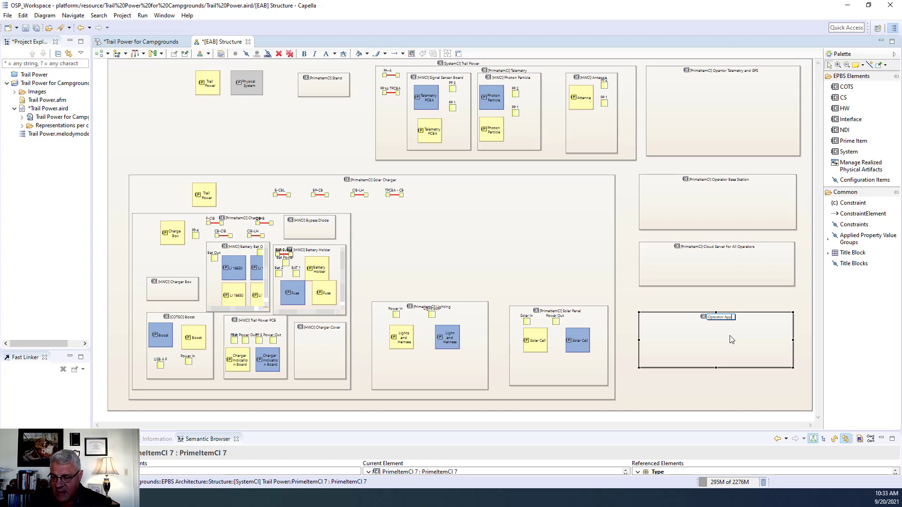
key("Return")
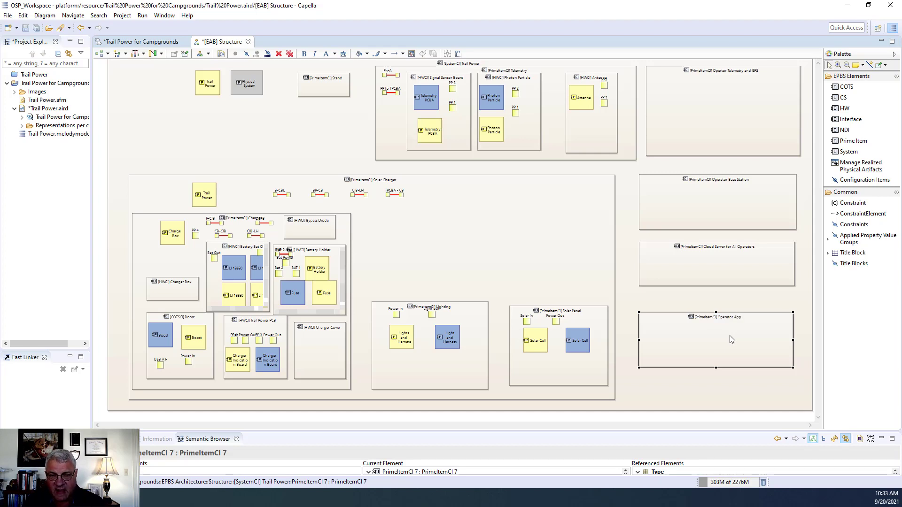
- Open the "[PAB] Operator Trail Power Physical Nodes w Functions" diagram and place it side by side with the EAB structure diagram showing the new prime items
left_click(702, 273)
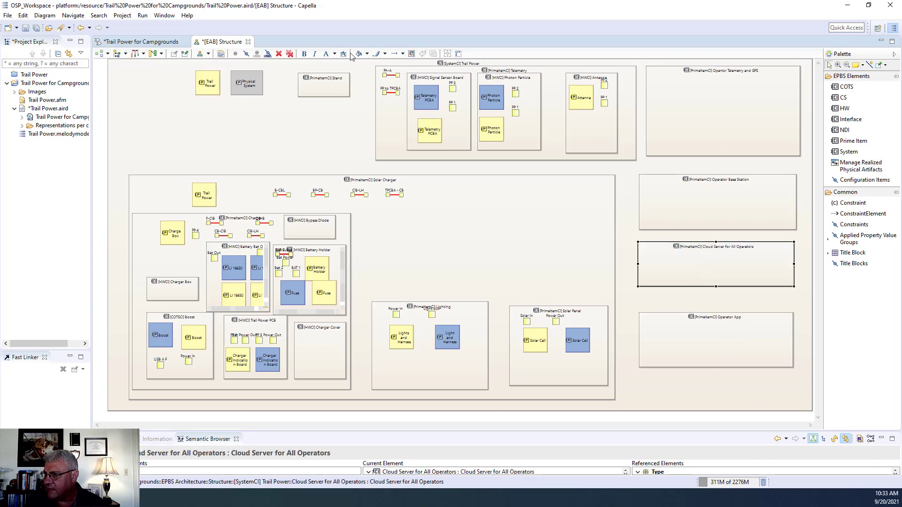
left_click(148, 42)
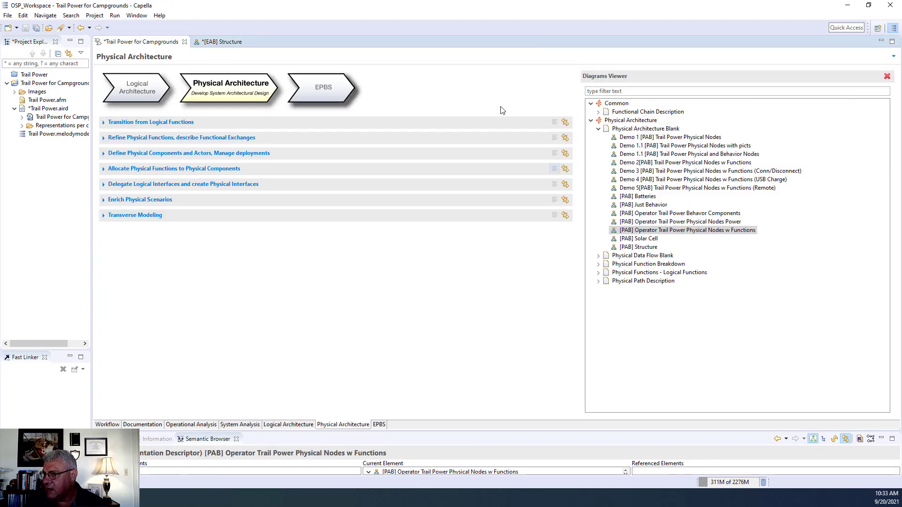
double_click(721, 230)
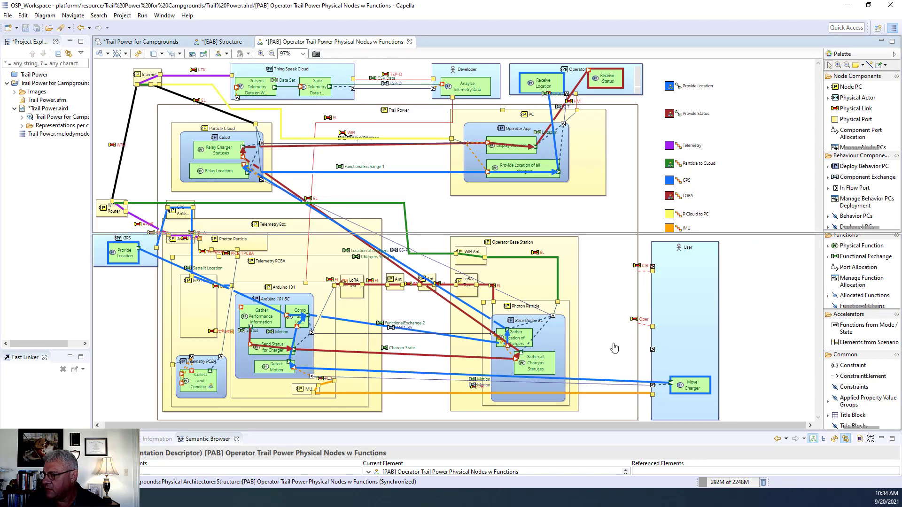
left_click_drag(657, 395, 657, 395)
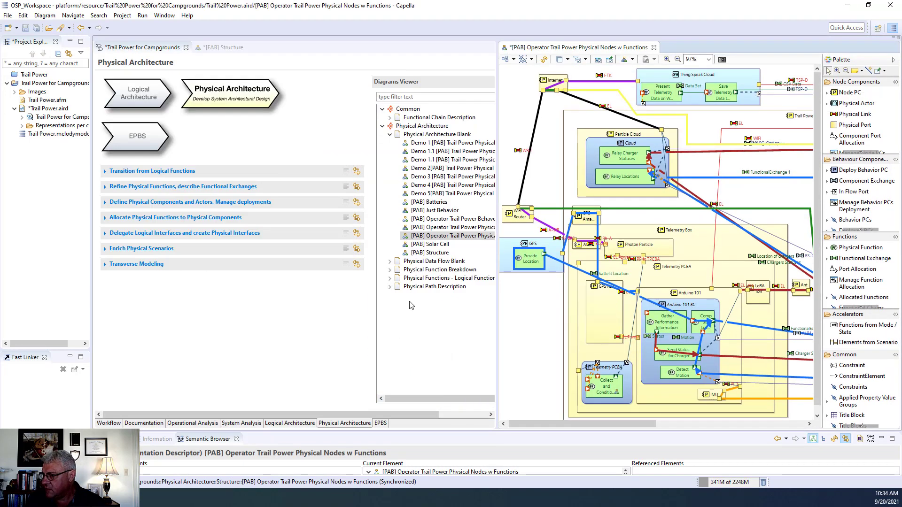
left_click(205, 49)
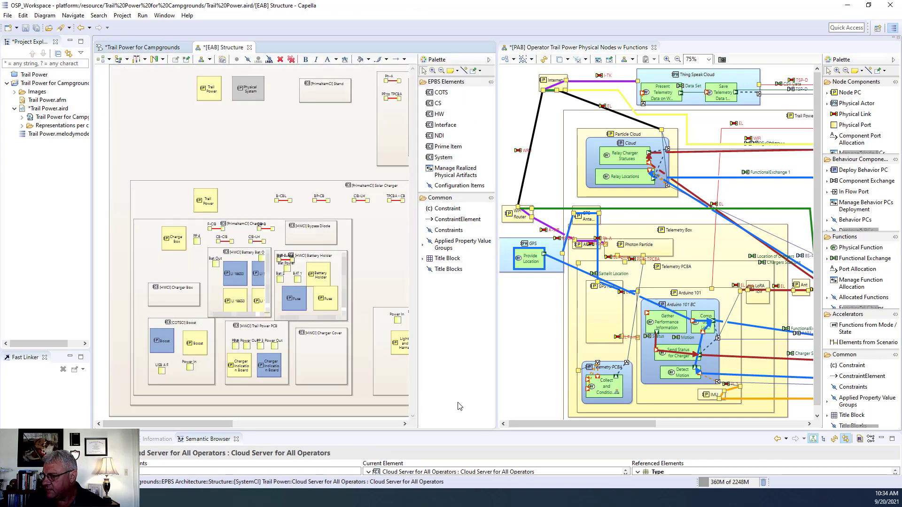
left_click_drag(226, 424, 391, 432)
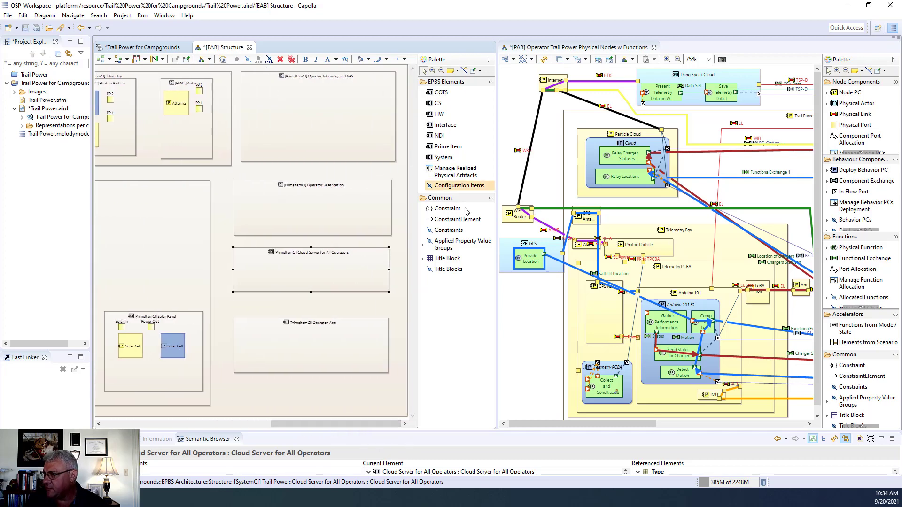
- Compare the new operator prime items with the matching base station, cloud and app nodes in the physical nodes diagram
left_click(683, 242)
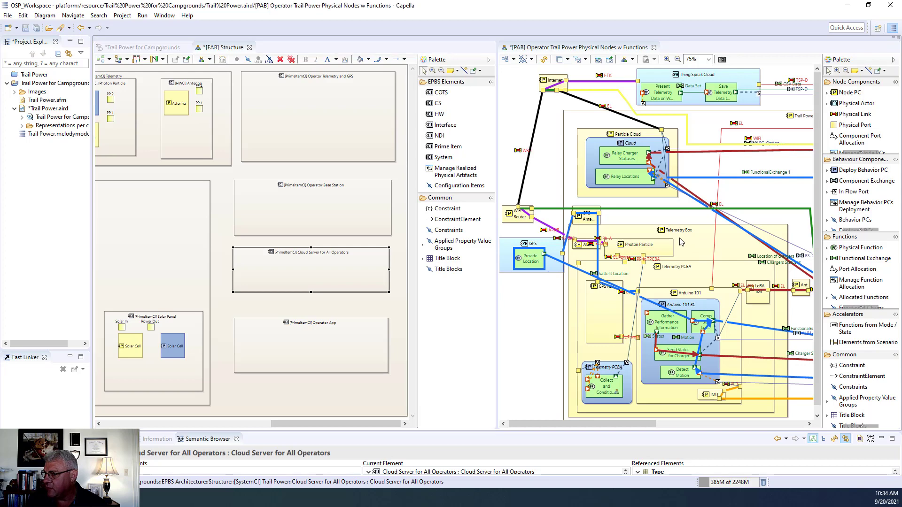
left_click_drag(543, 424, 648, 425)
left_click(688, 254)
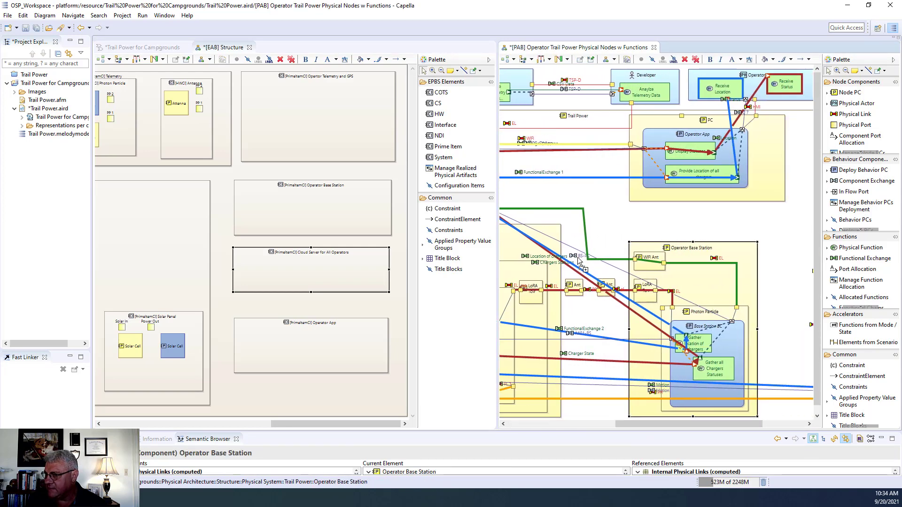
left_click(340, 217)
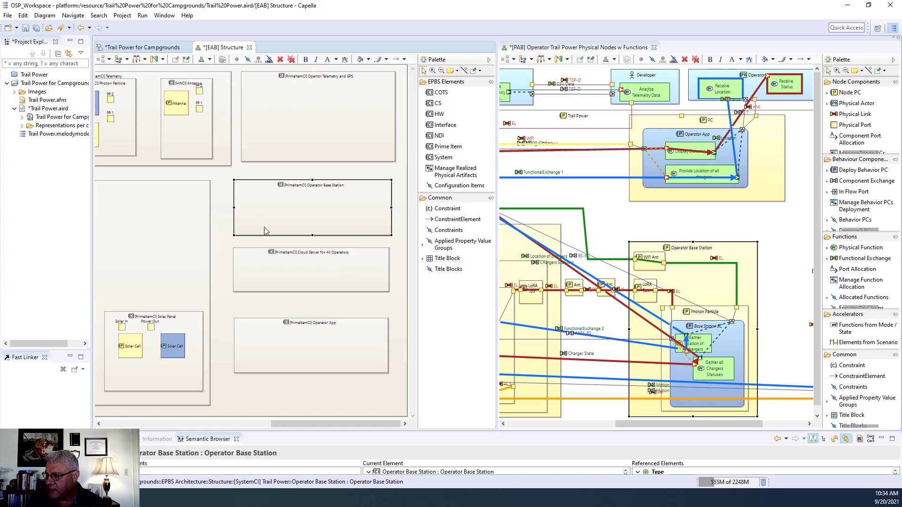
left_click(296, 276)
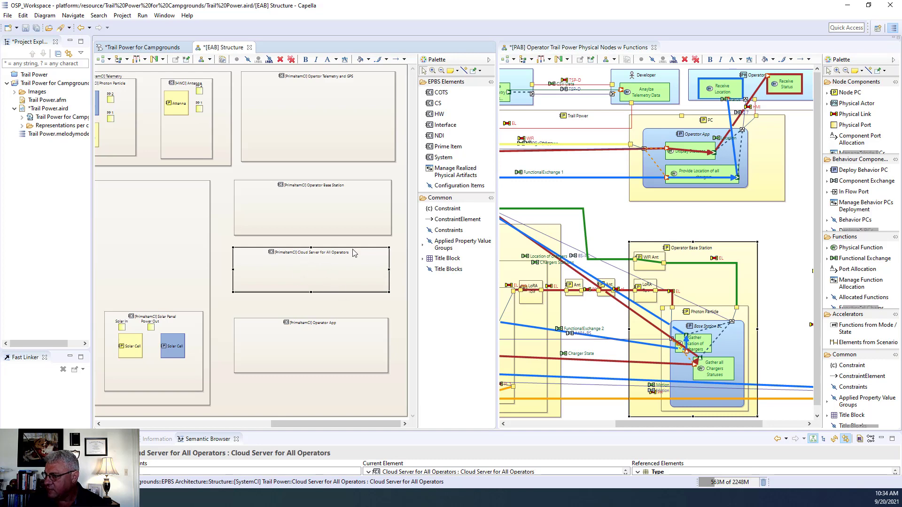
left_click_drag(634, 424, 543, 423)
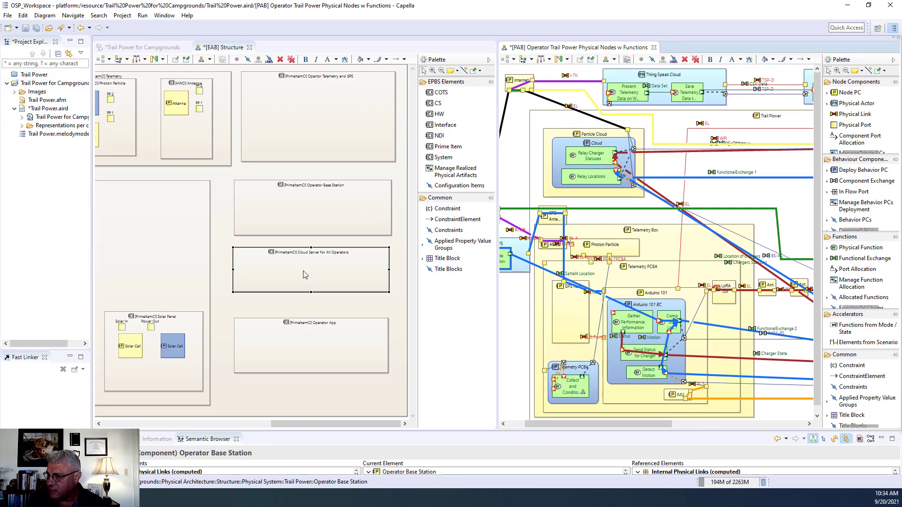
left_click(330, 350)
left_click_drag(531, 424, 626, 423)
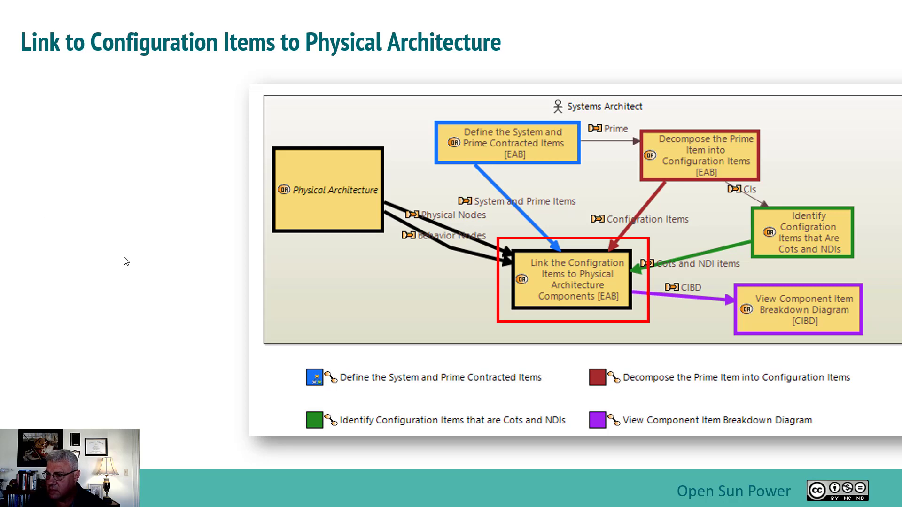
key("Right")
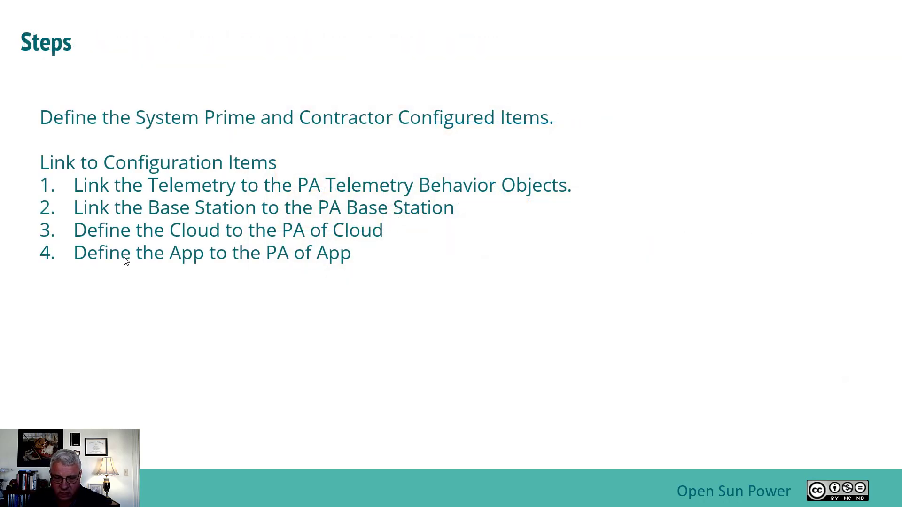
key("alt+Tab")
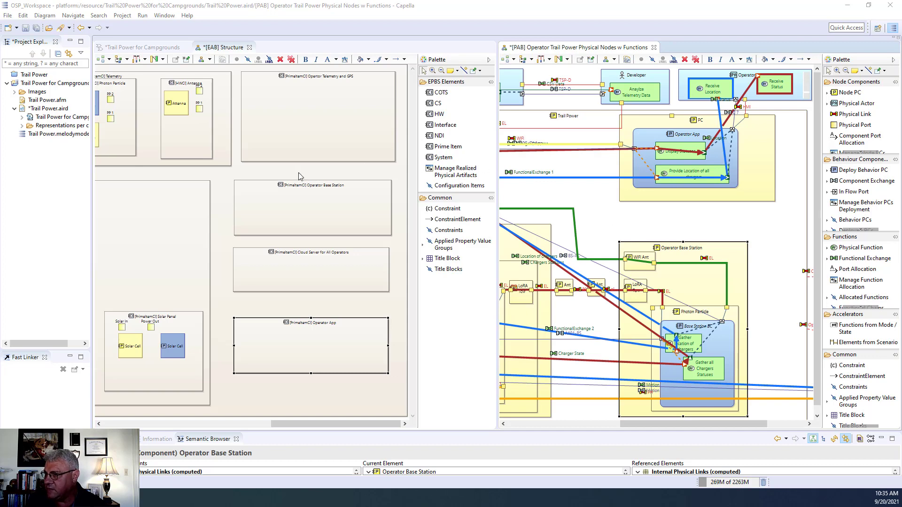
- Examine the properties of the Cloud Server for All Operators prime item and close them without changes
double_click(324, 278)
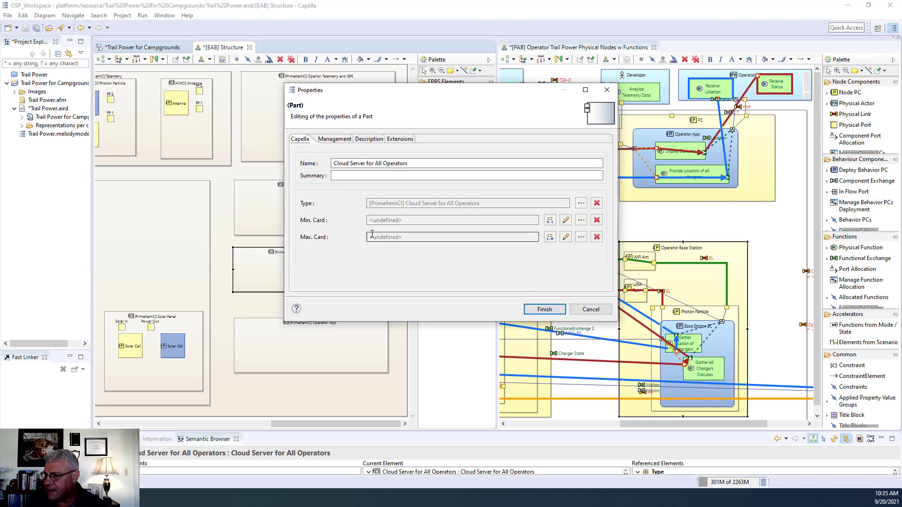
left_click(578, 310)
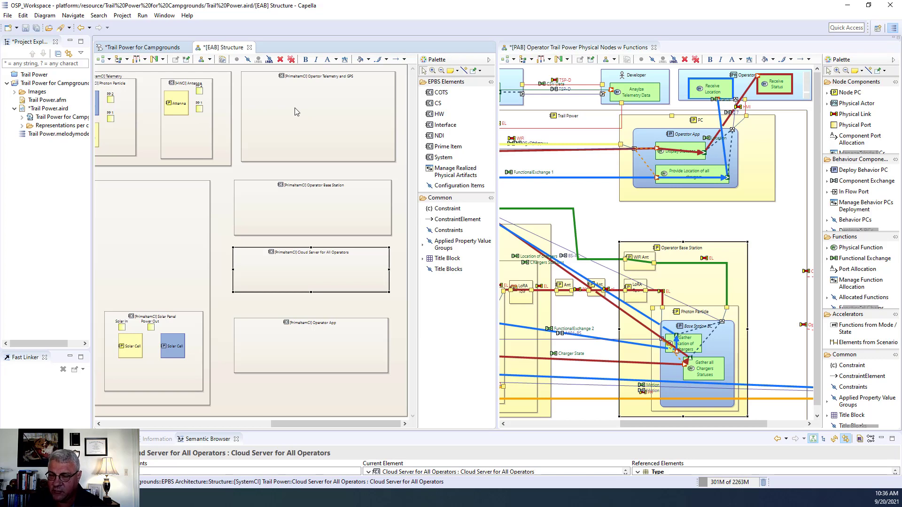
- Shift the Battery hardware item slightly up and to the left inside the Charger prime item
left_click_drag(276, 424, 135, 415)
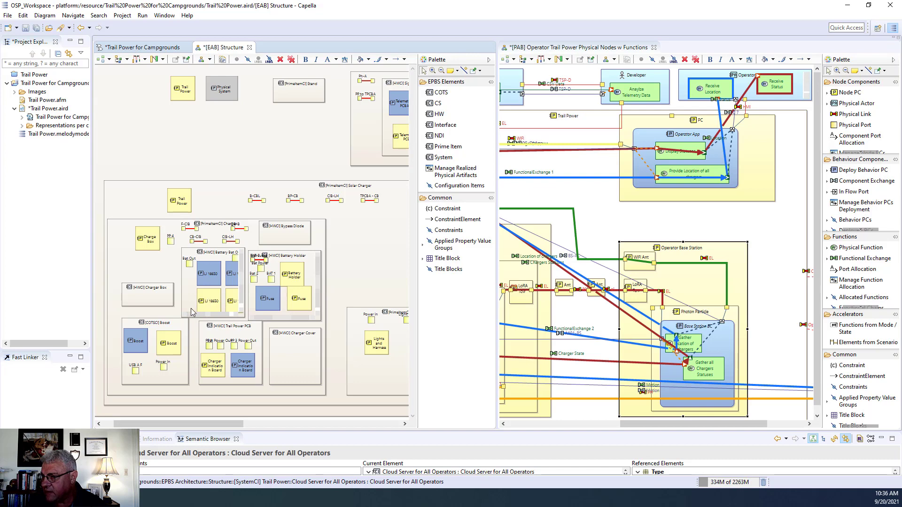
left_click_drag(211, 320, 209, 316)
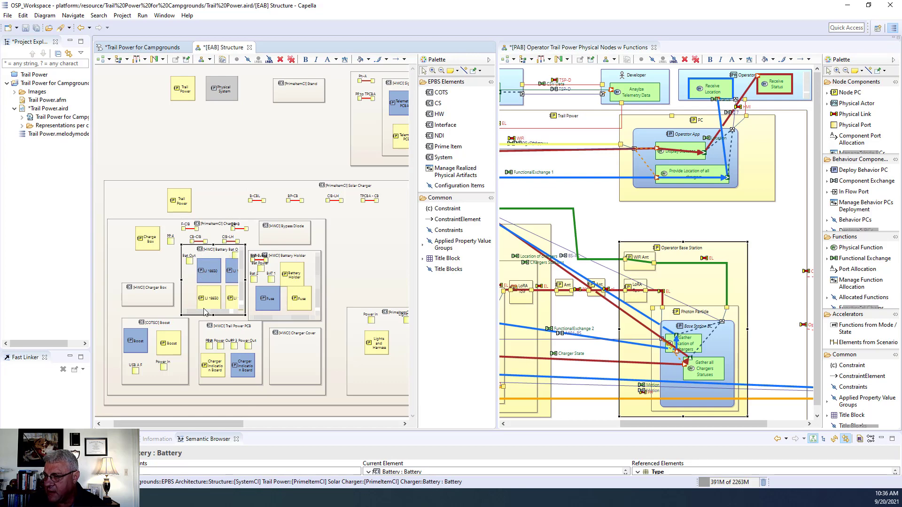
left_click_drag(207, 254, 225, 257)
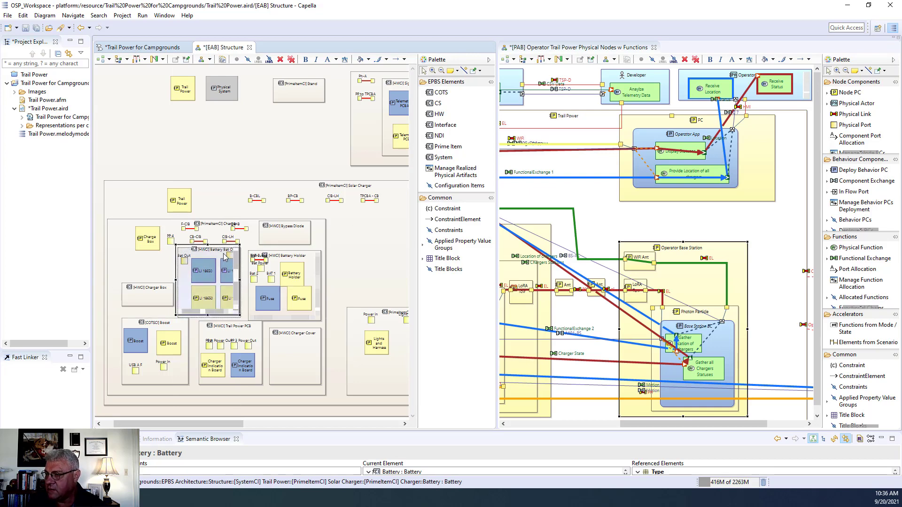
- Open the [CIBD] Structure diagram from the EPBS architecture and close the physical nodes diagram
left_click(166, 50)
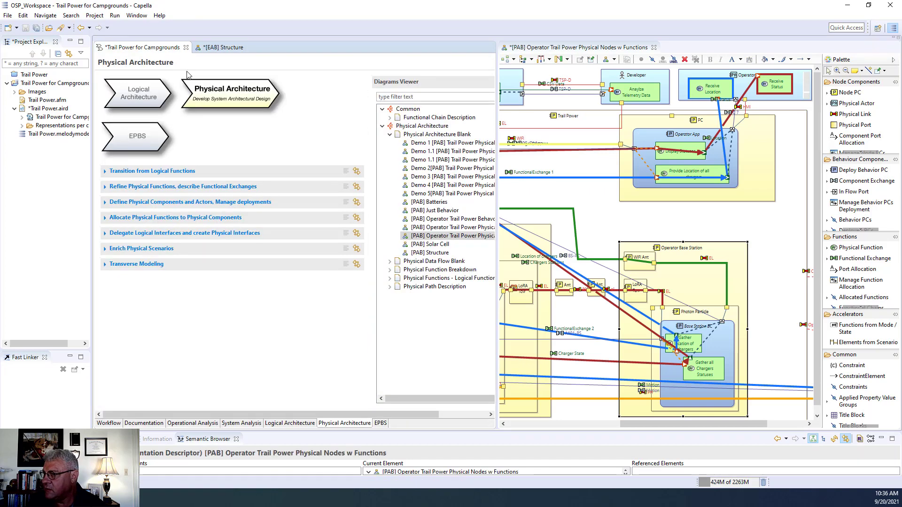
left_click(148, 134)
left_click(356, 117)
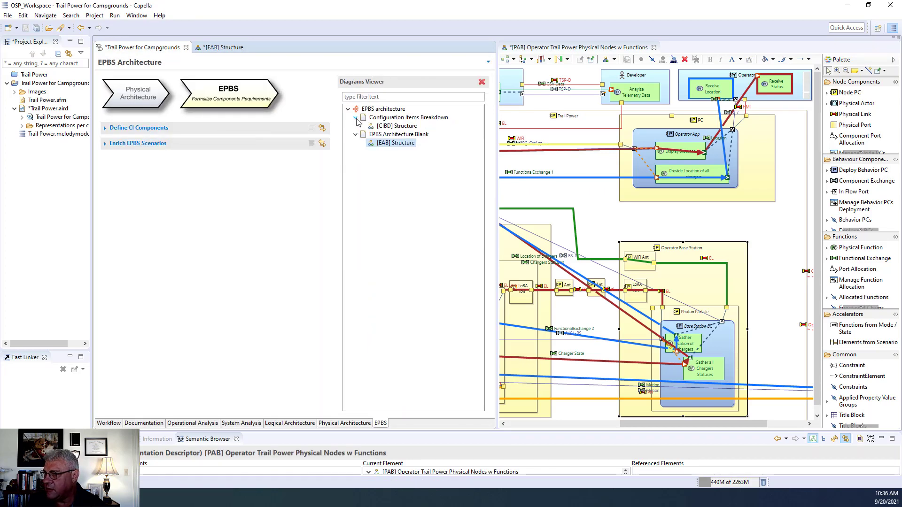
double_click(389, 127)
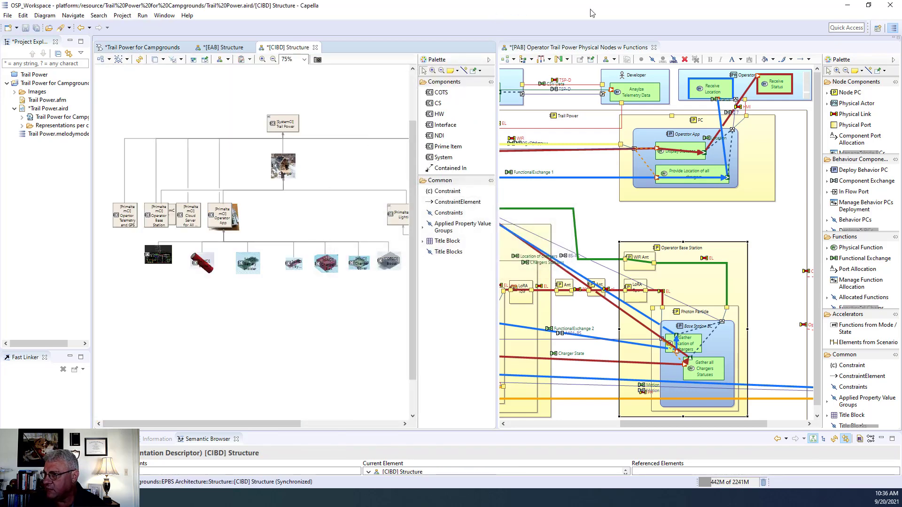
left_click(658, 48)
left_click(656, 48)
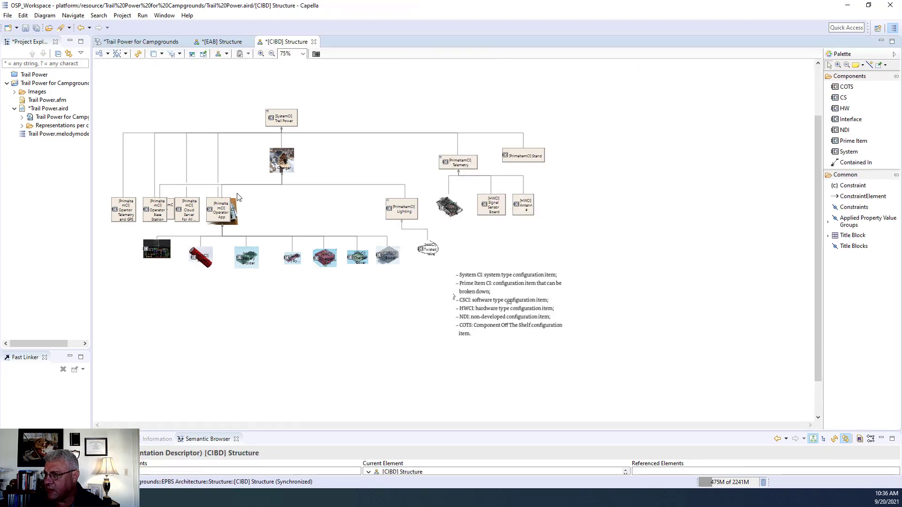
- Move the Operator App prime item off the Charger picture into the empty space far to the right of Stand
left_click(217, 216)
left_click_drag(216, 216, 746, 156)
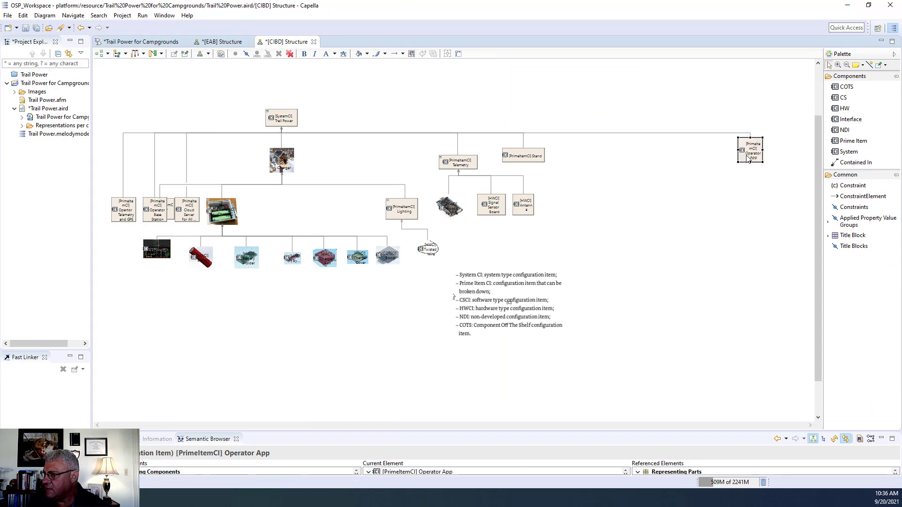
- Move the Cloud Server for All Operators, Operator Base Station and Opertor Telemetry and GPS prime items into one row between Stand and Operator App
left_click_drag(187, 215, 686, 152)
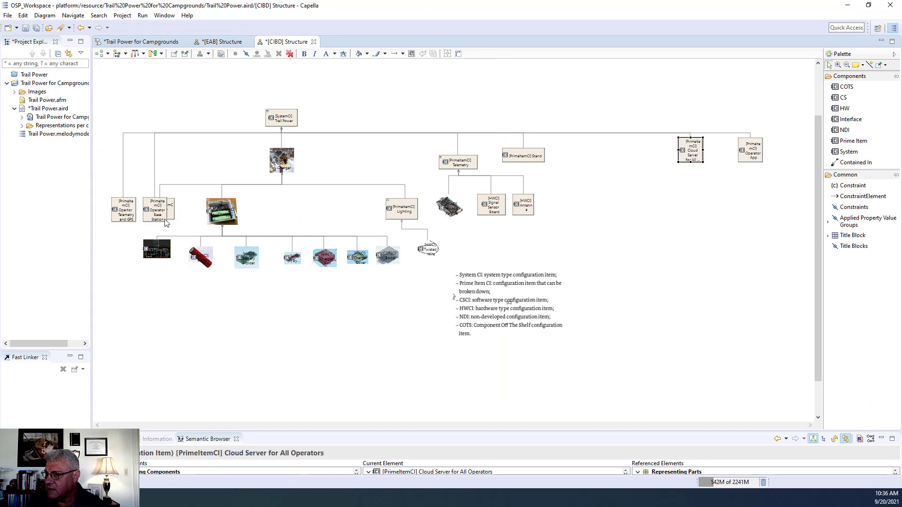
left_click_drag(157, 209, 645, 151)
left_click_drag(124, 209, 561, 167)
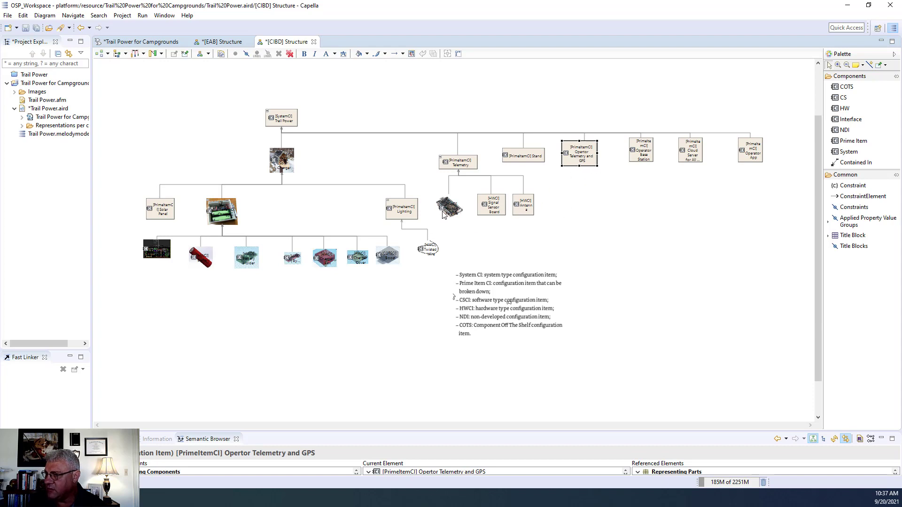
- Enlarge the Operator Base Station, Cloud Server for All Operators and Operator App boxes slightly so their labels fit
left_click(632, 168)
left_click(635, 159)
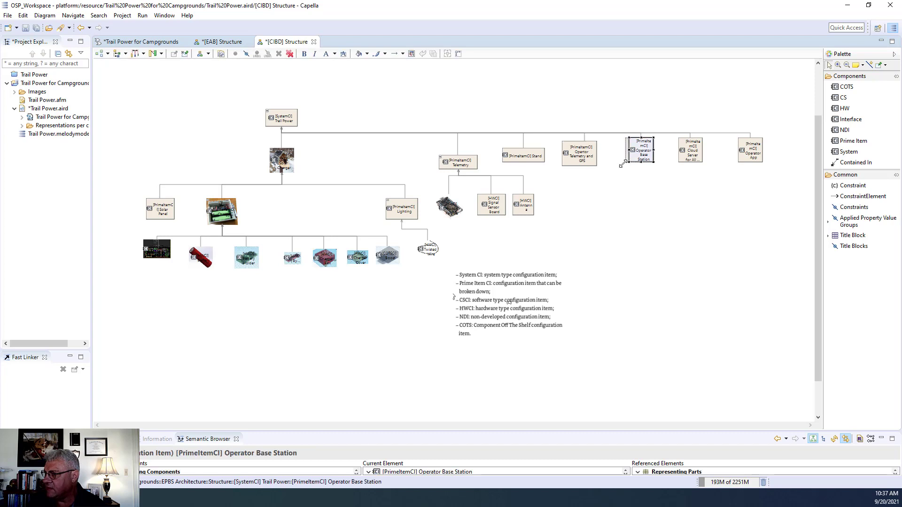
left_click_drag(621, 165, 618, 169)
left_click(695, 162)
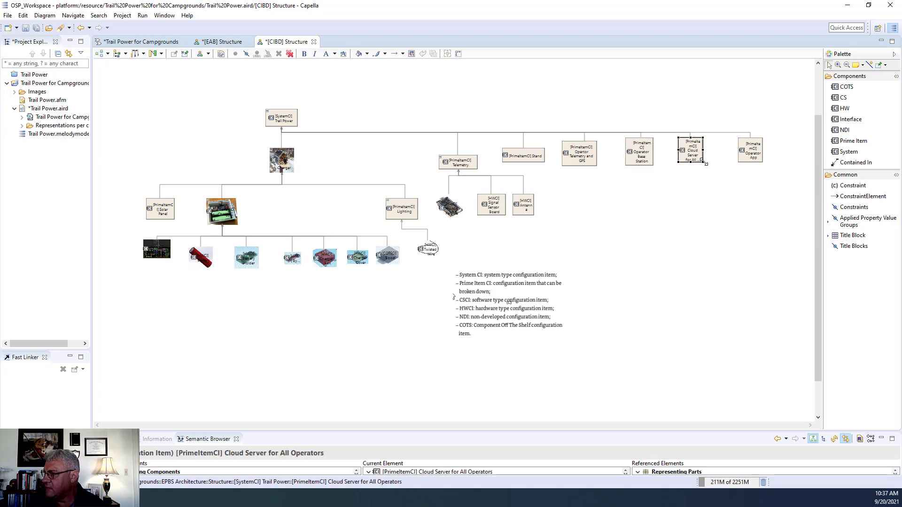
left_click_drag(704, 164, 726, 167)
left_click(749, 159)
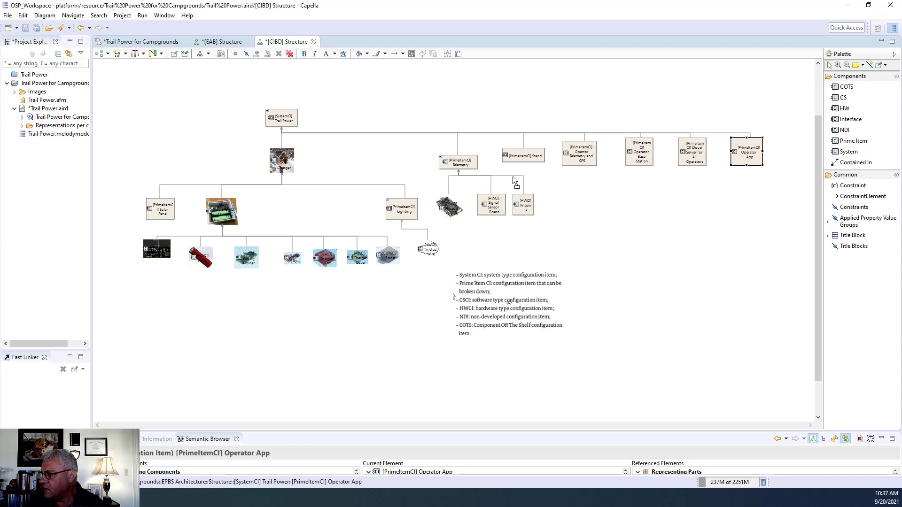
double_click(580, 163)
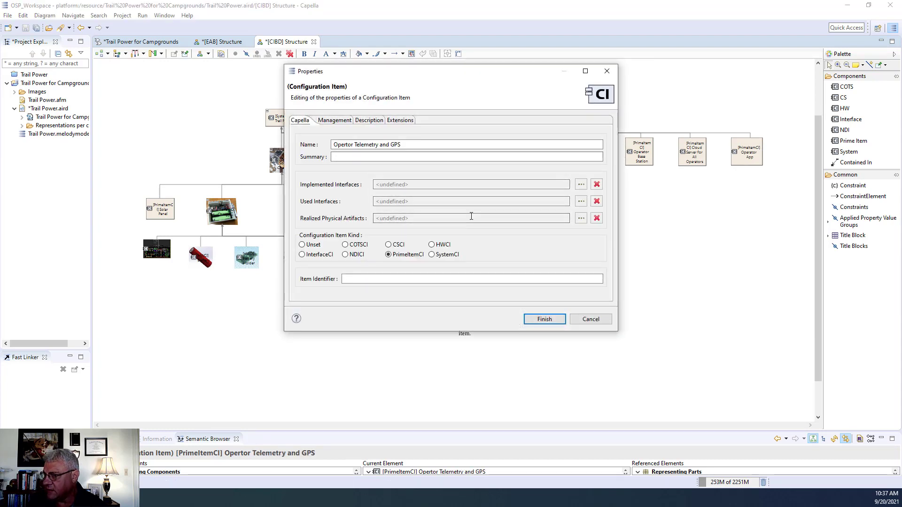
left_click(581, 218)
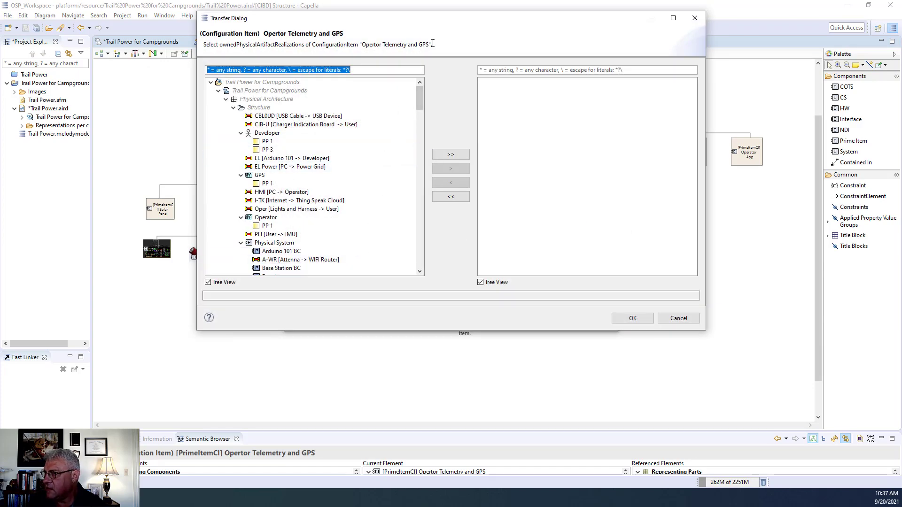
left_click_drag(433, 22, 341, 46)
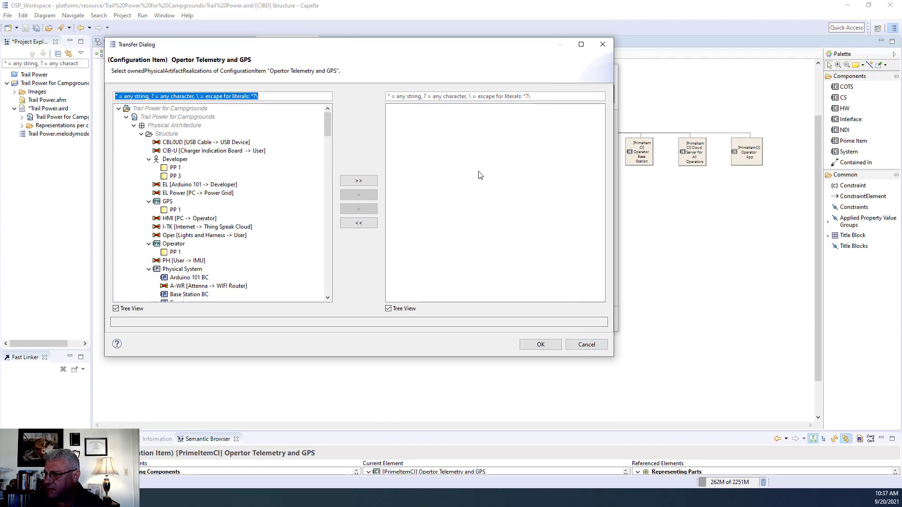
left_click(591, 346)
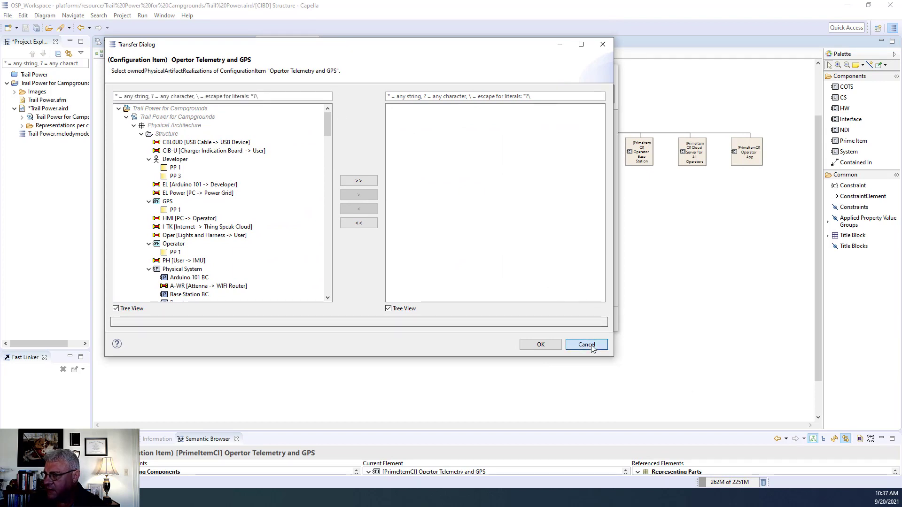
left_click(590, 318)
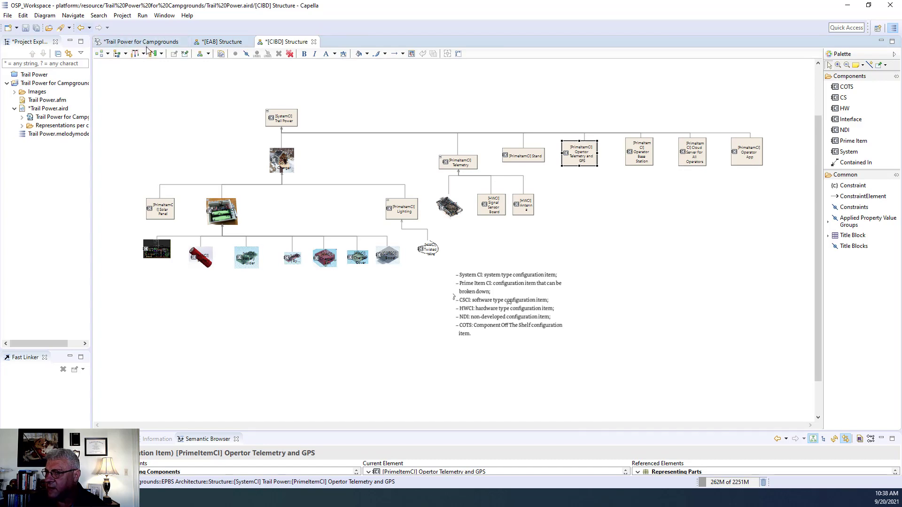
- Open the [PAB] Operator Trail Power Physical Nodes w Functions diagram from the Physical Architecture and place it side by side with the [CIBD] Structure diagram
left_click(123, 43)
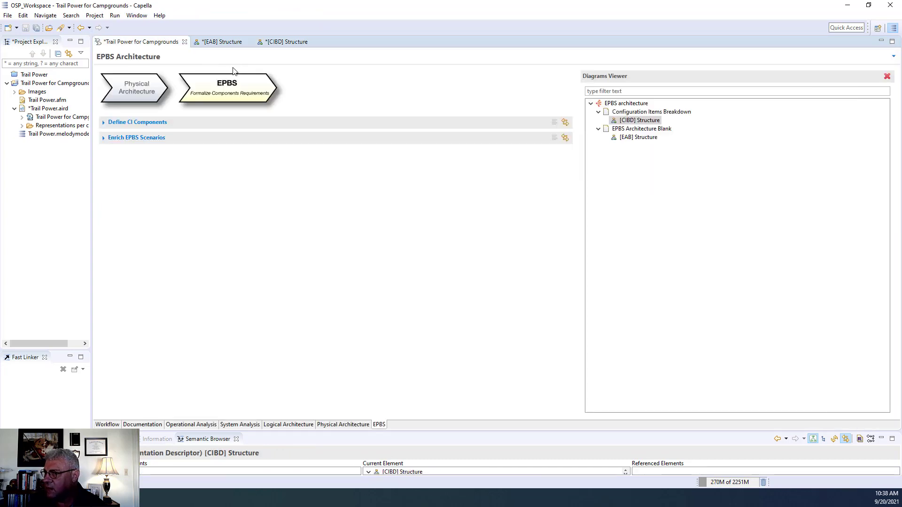
left_click(144, 87)
double_click(642, 232)
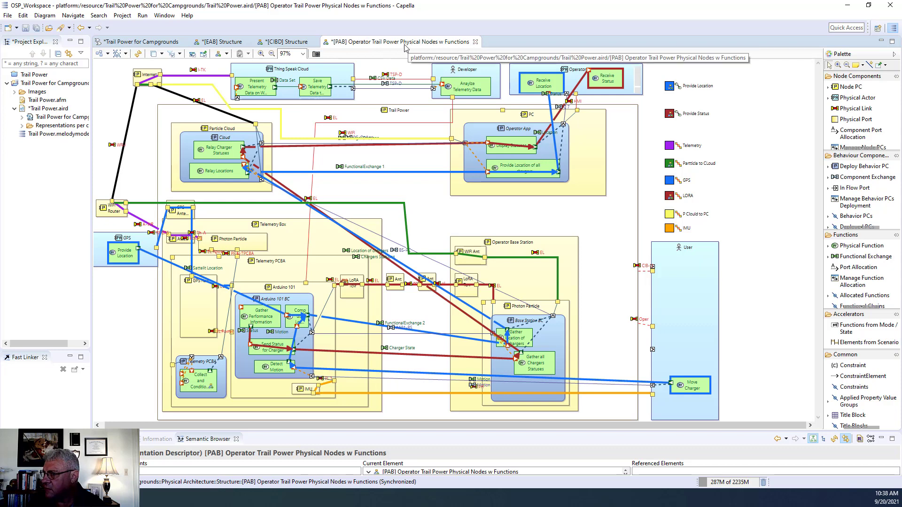
left_click_drag(635, 214, 635, 216)
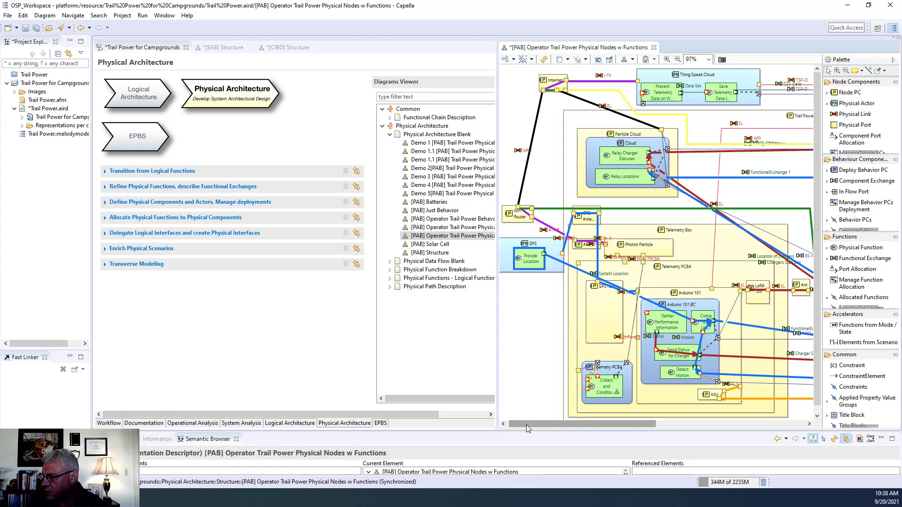
left_click_drag(527, 425, 710, 424)
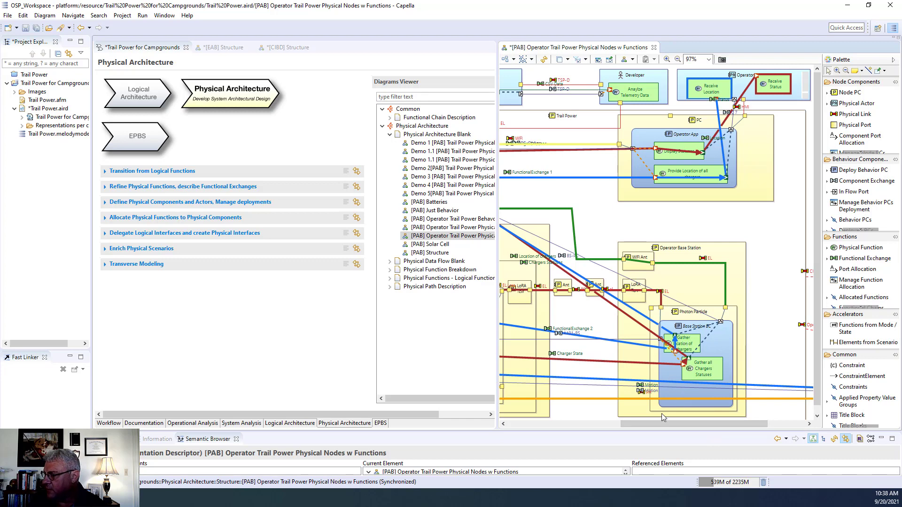
left_click_drag(661, 424, 561, 424)
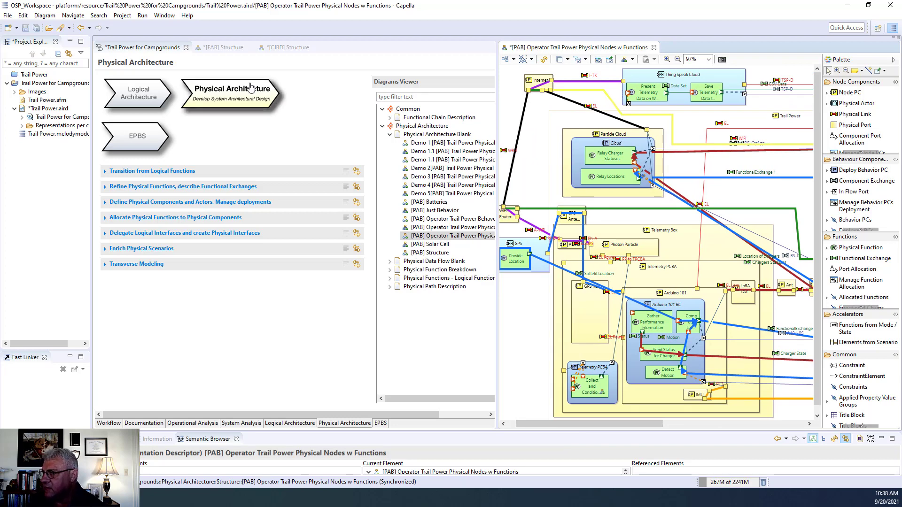
left_click(287, 47)
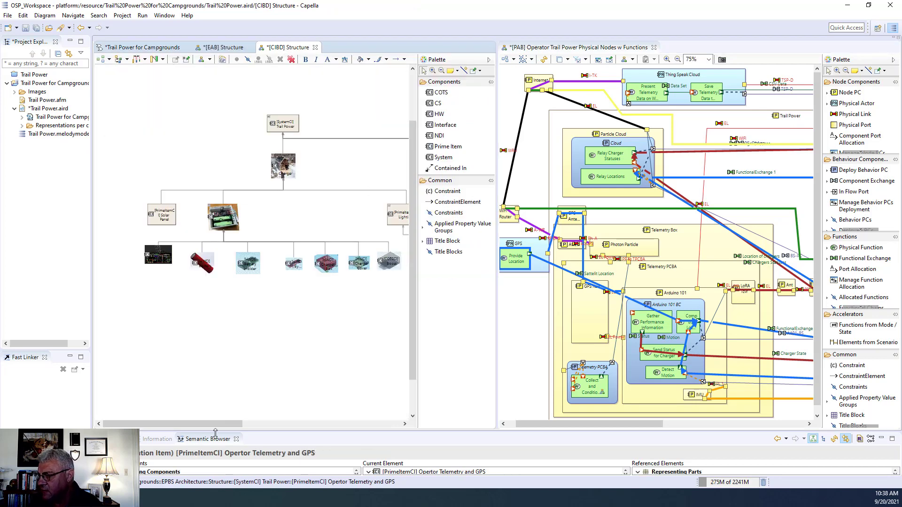
- Set Particle Cloud as the realized physical artifact of the Cloud Server for All Operators prime item, filtering the available elements by "part"
left_click_drag(216, 423, 387, 421)
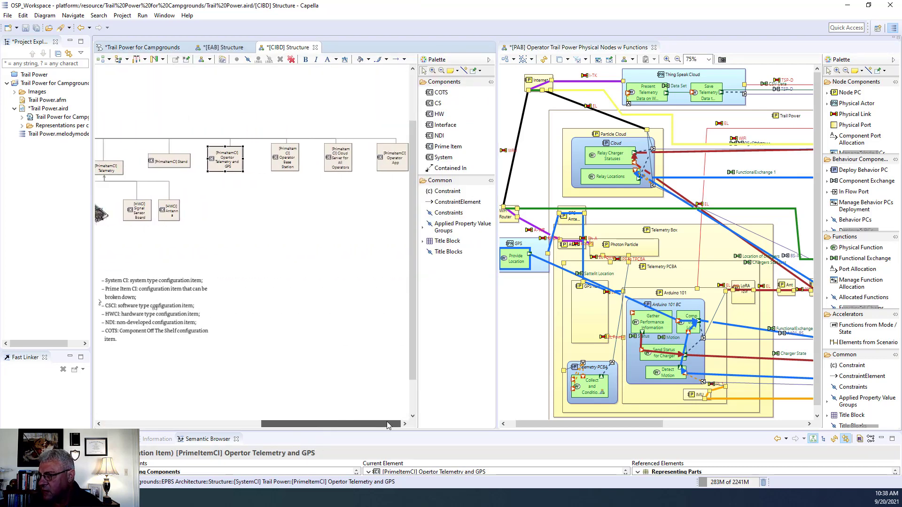
double_click(340, 168)
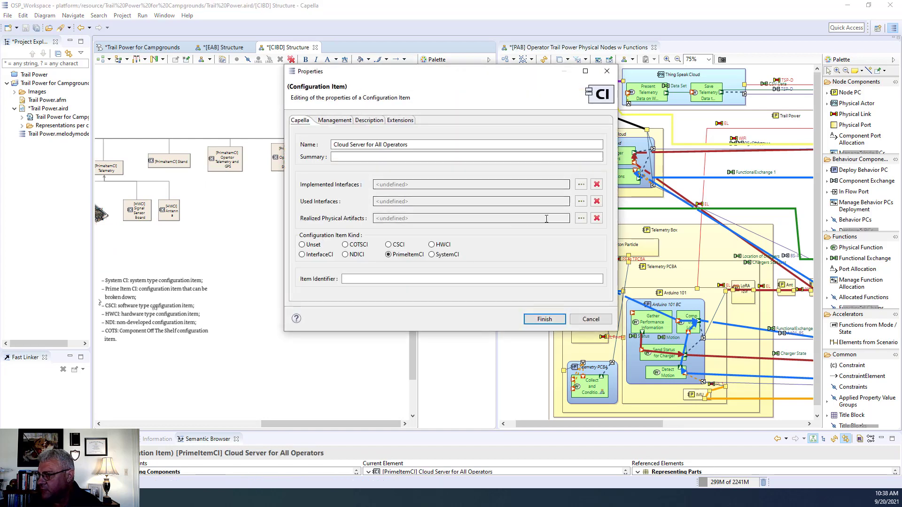
left_click(581, 218)
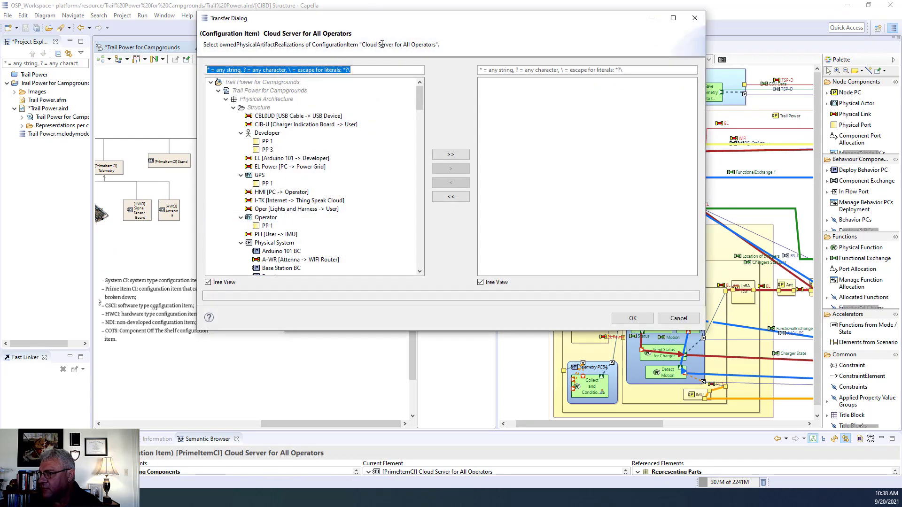
left_click_drag(387, 23, 197, 24)
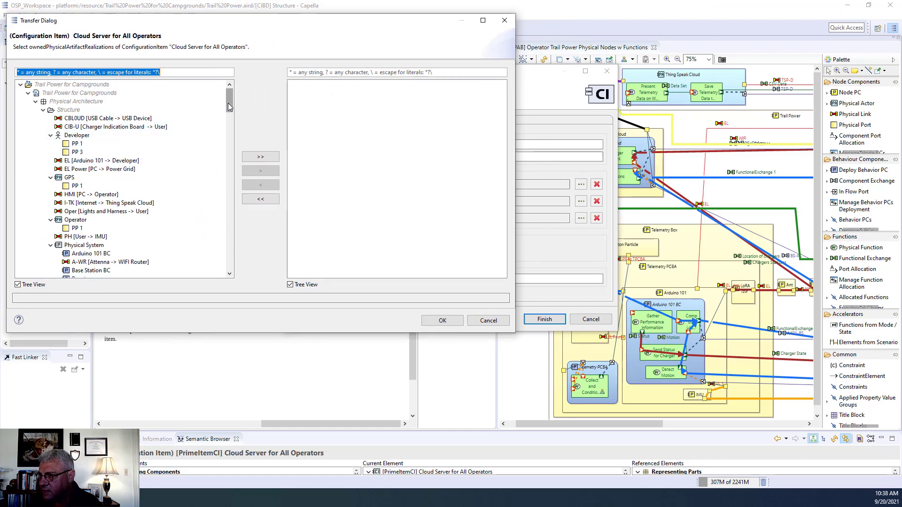
scroll(227, 112, "down", 4)
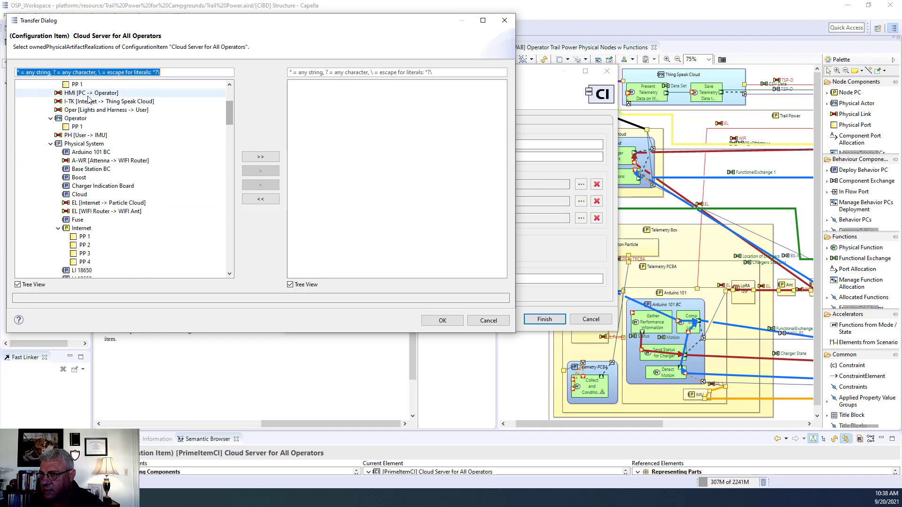
type("part")
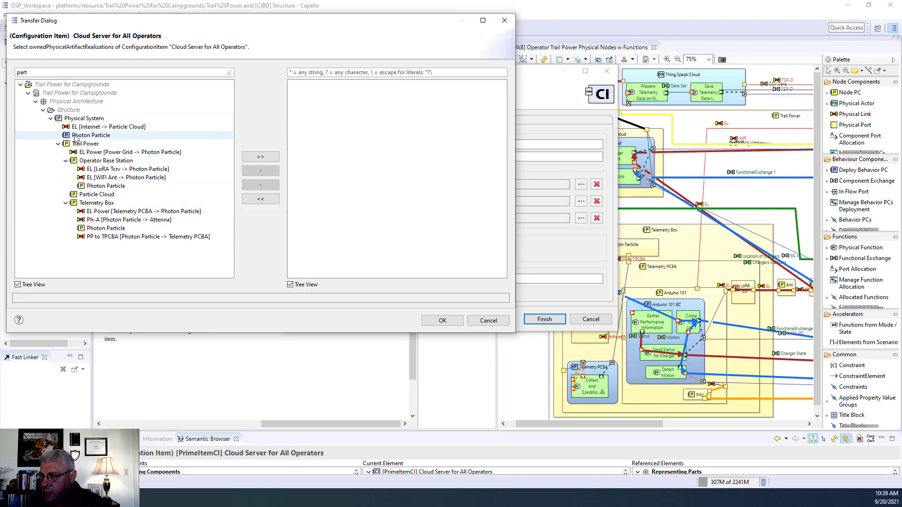
left_click(97, 194)
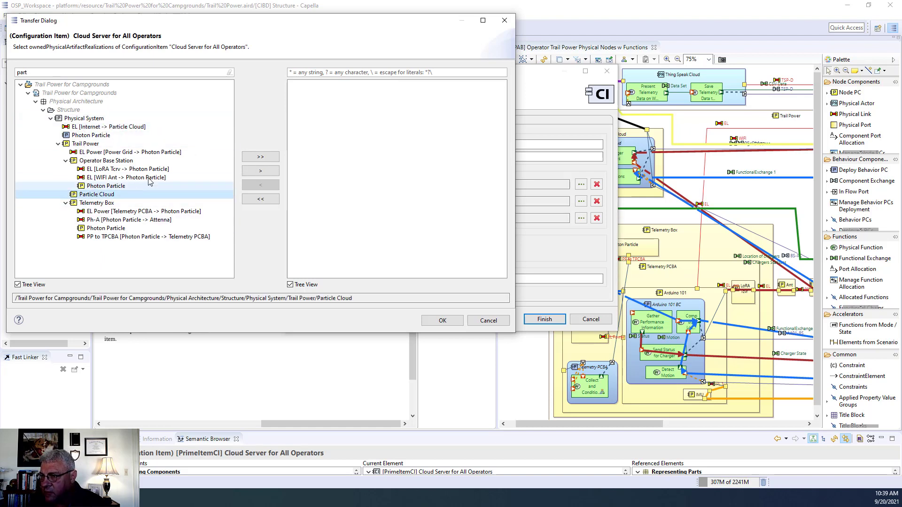
left_click(260, 170)
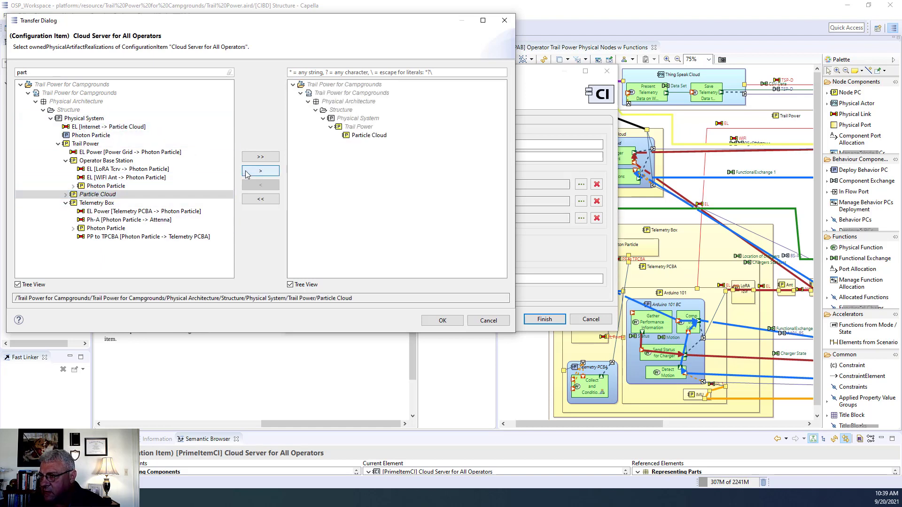
left_click(442, 321)
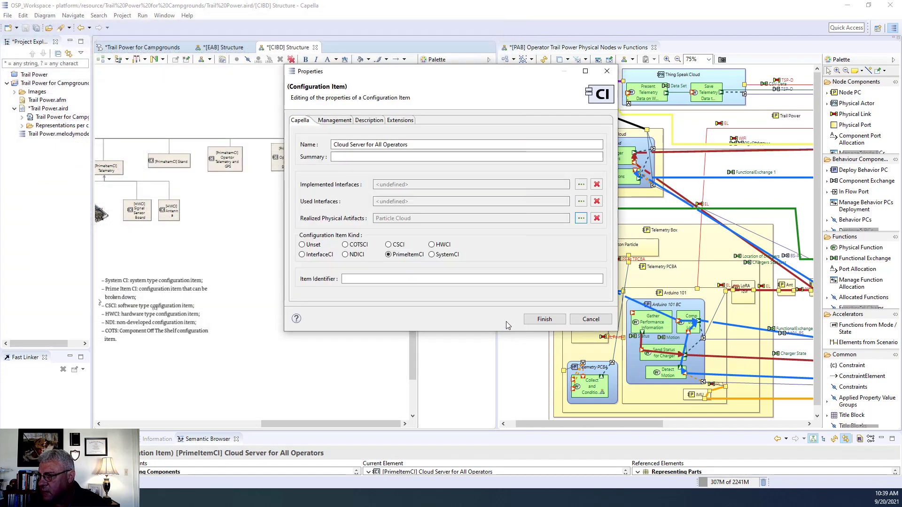
left_click(532, 321)
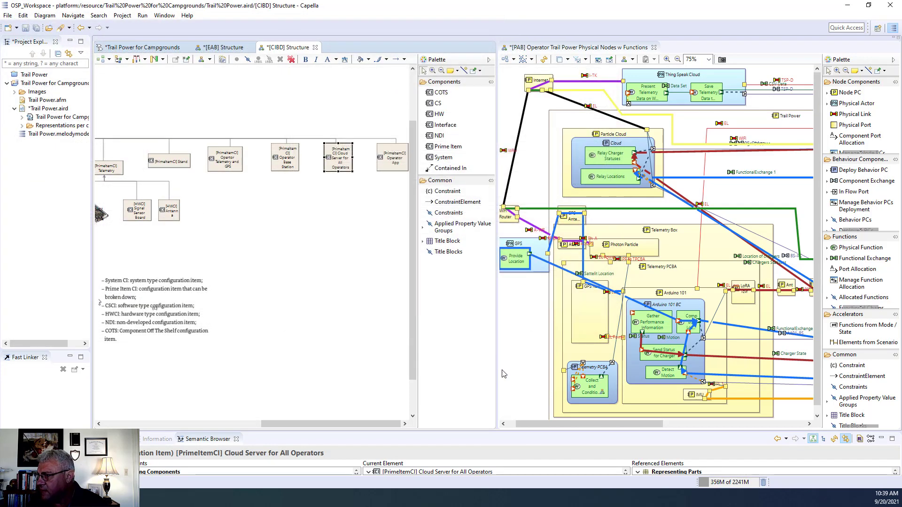
- Set the Operator App behavior component as the realized physical artifact of the Operator App prime item, filtering the available elements by "app"
left_click(534, 424)
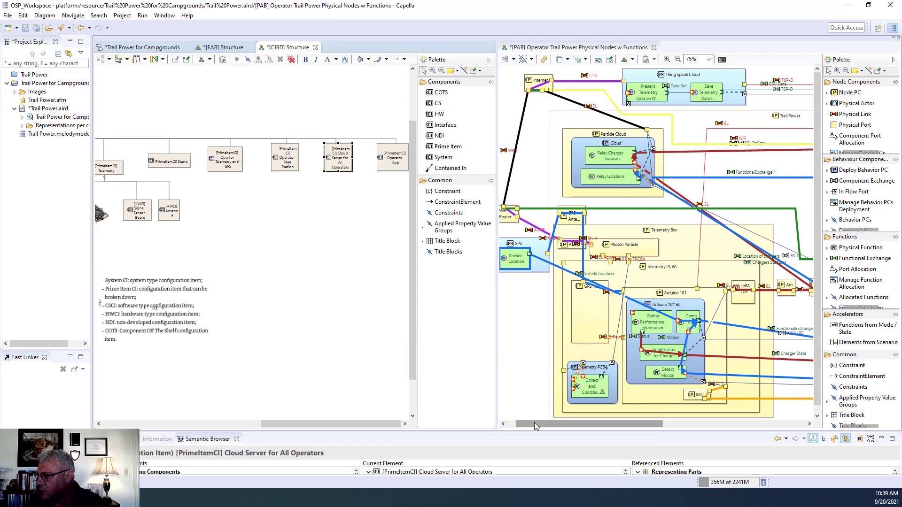
double_click(392, 159)
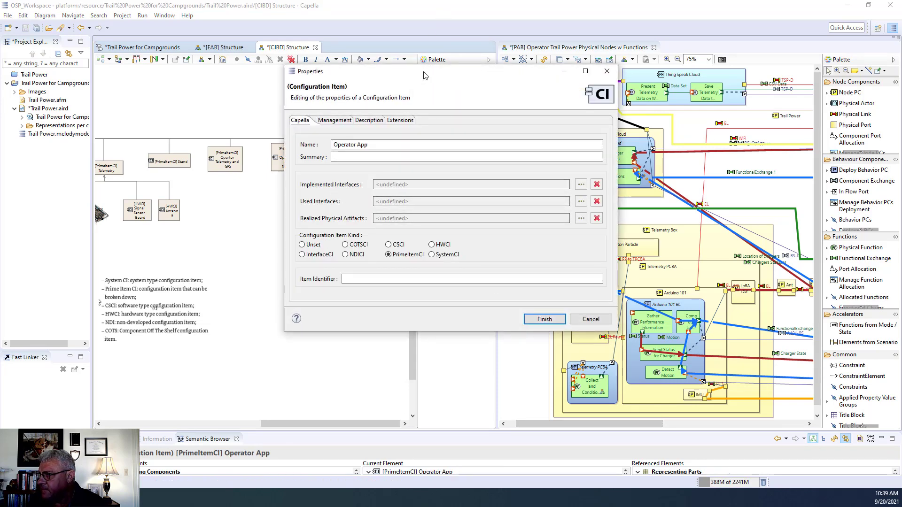
left_click_drag(425, 76, 145, 79)
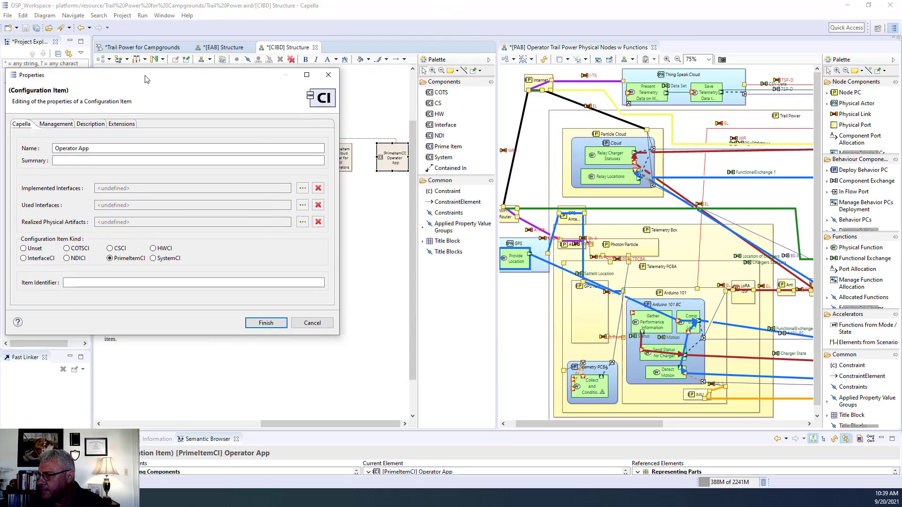
left_click(592, 425)
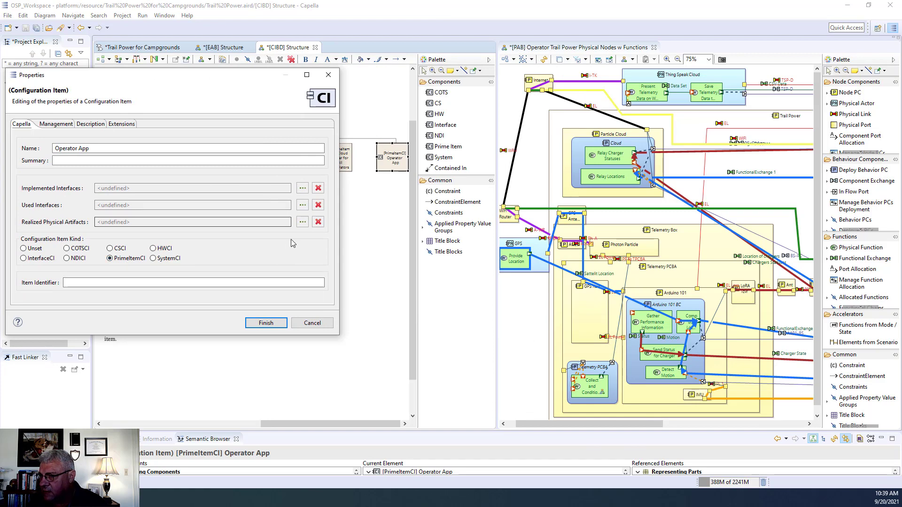
left_click(302, 221)
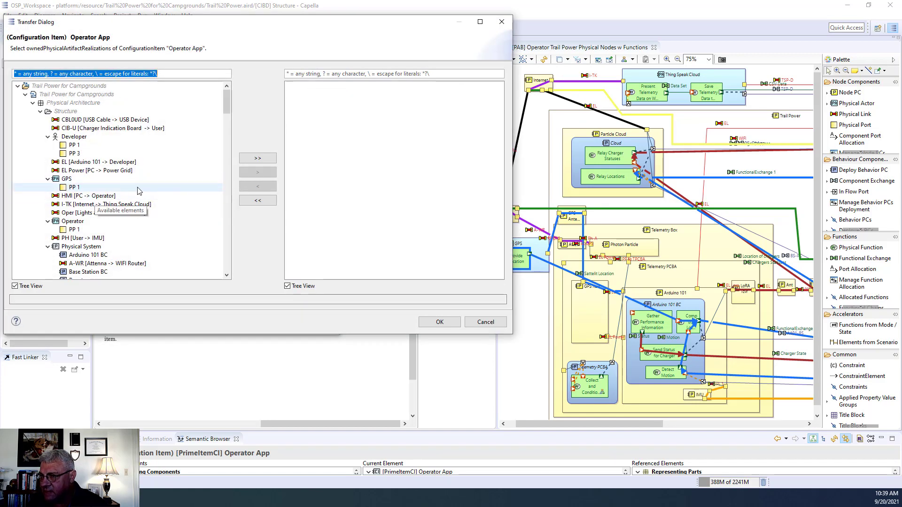
scroll(141, 189, "down", 3)
scroll(145, 187, "down", 7)
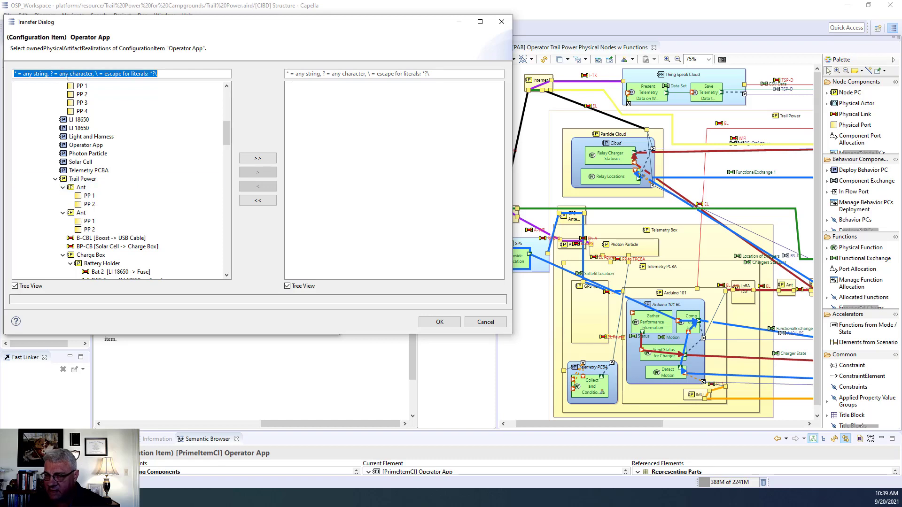
type("pp")
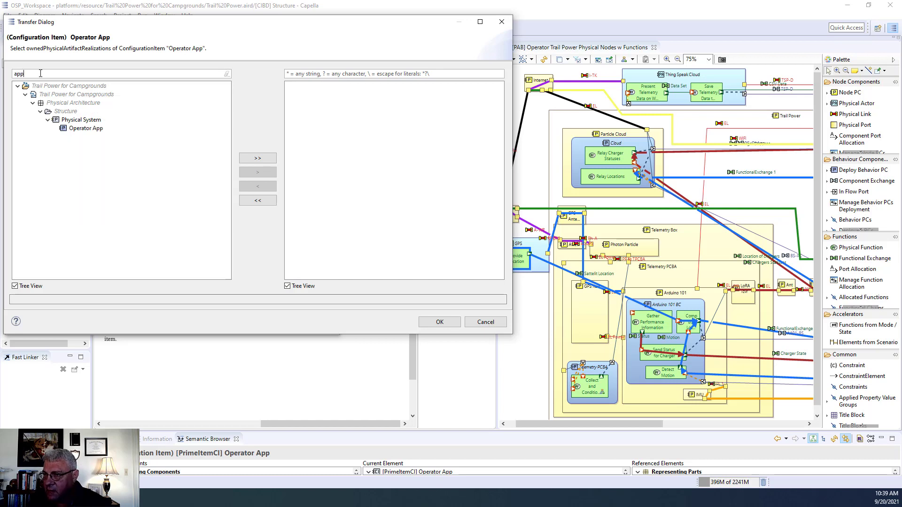
left_click(86, 128)
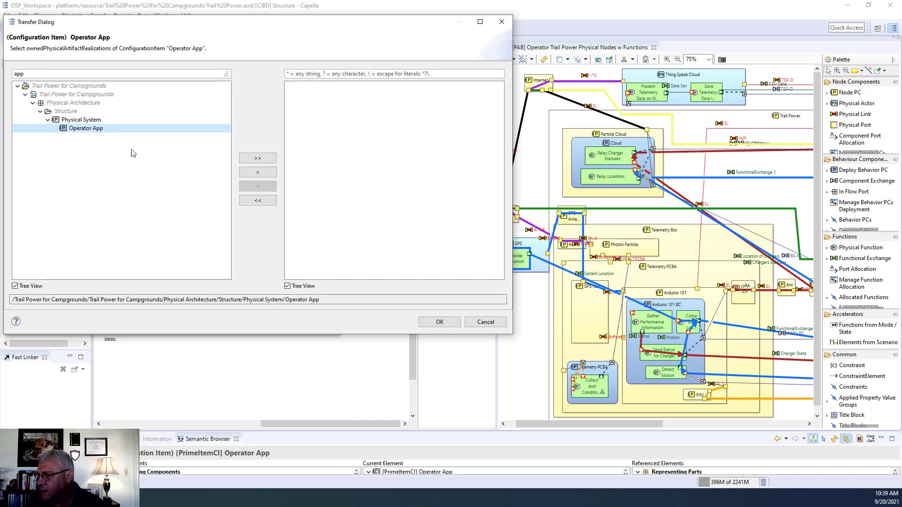
left_click(257, 172)
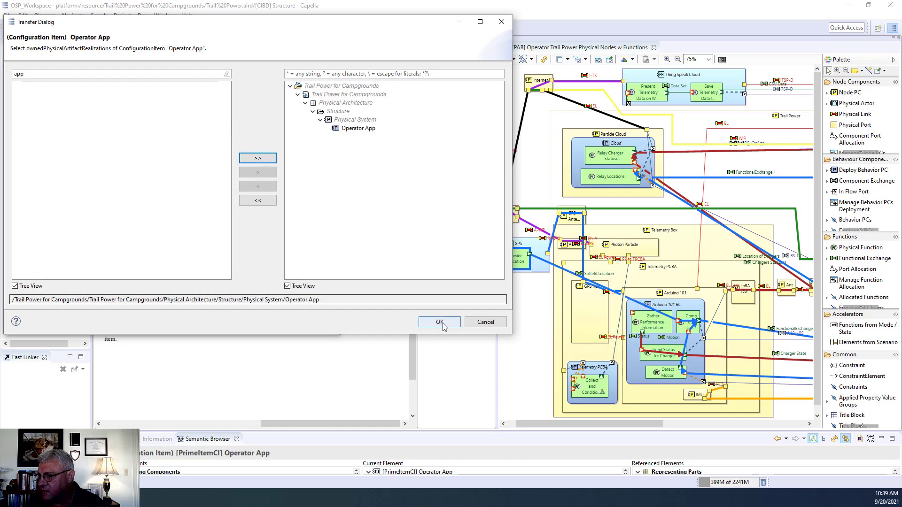
left_click(439, 323)
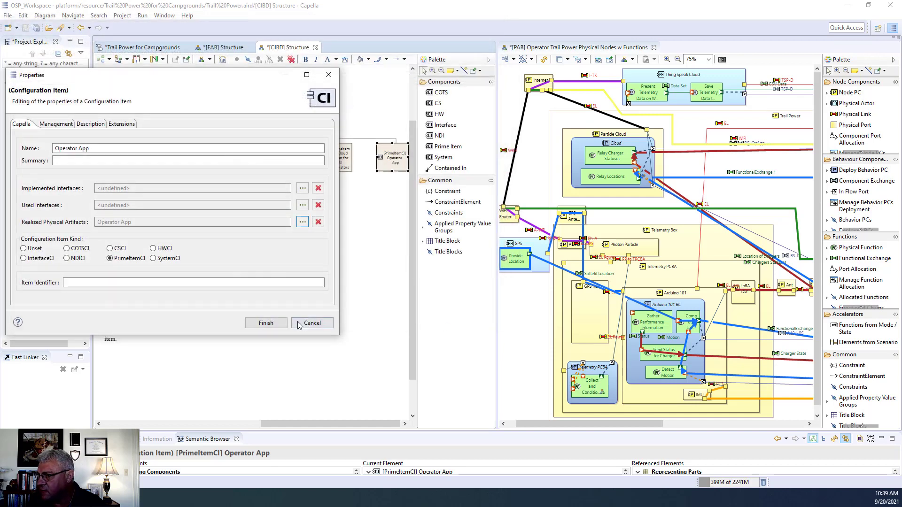
left_click(266, 323)
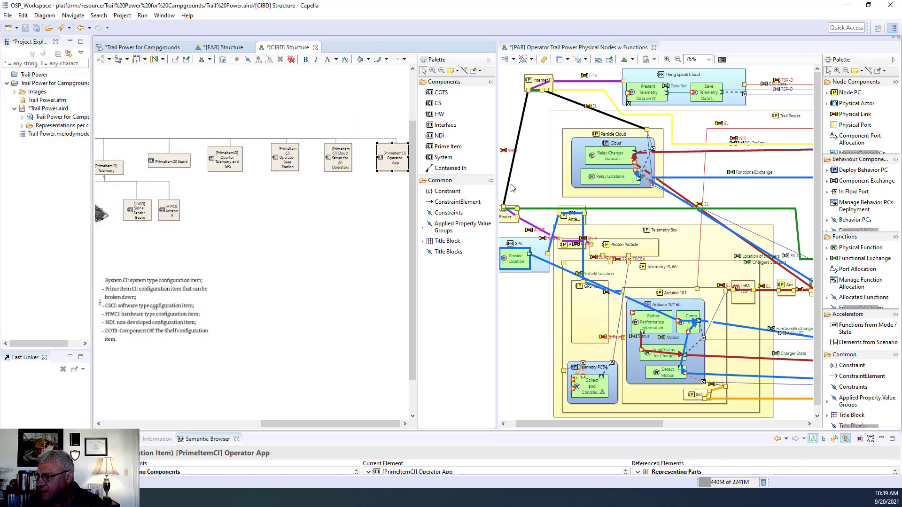
- Replace Particle Cloud with Cloud as the realized physical artifact of the Cloud Server for All Operators prime item, filtering the available elements by "cloud"
double_click(337, 162)
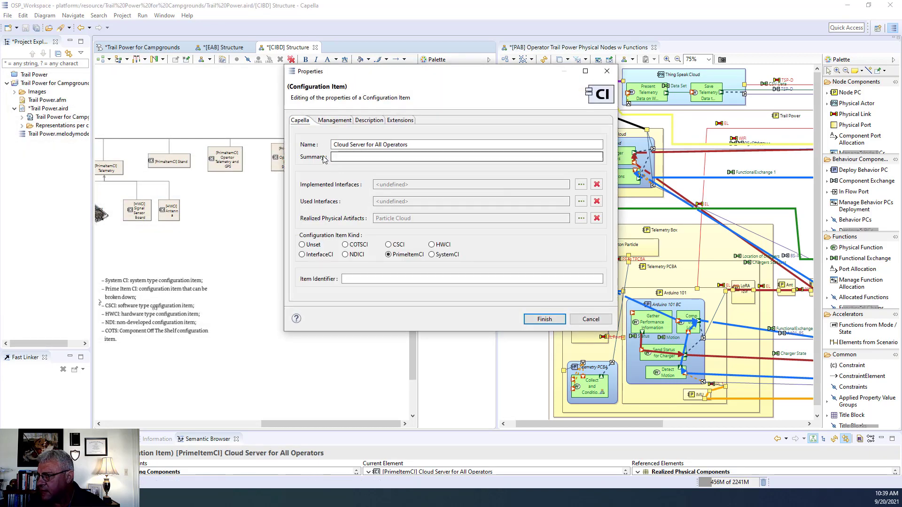
left_click(581, 218)
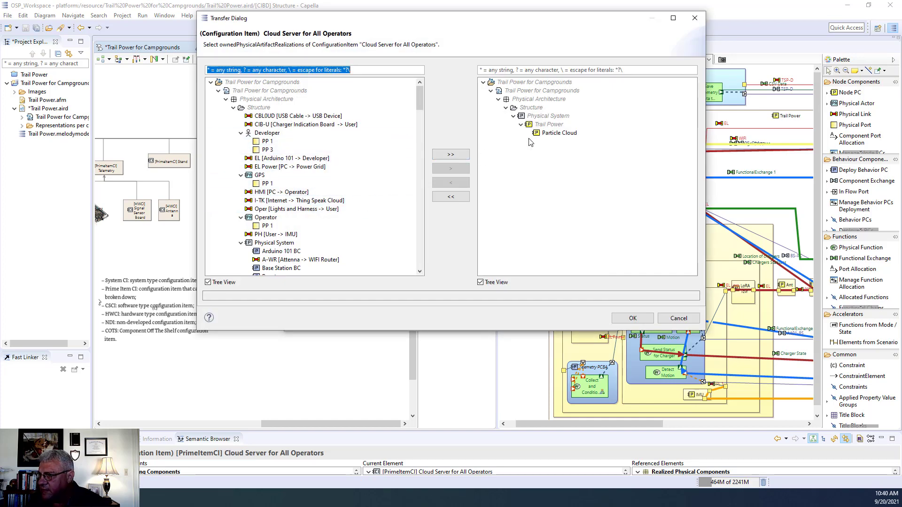
left_click(547, 135)
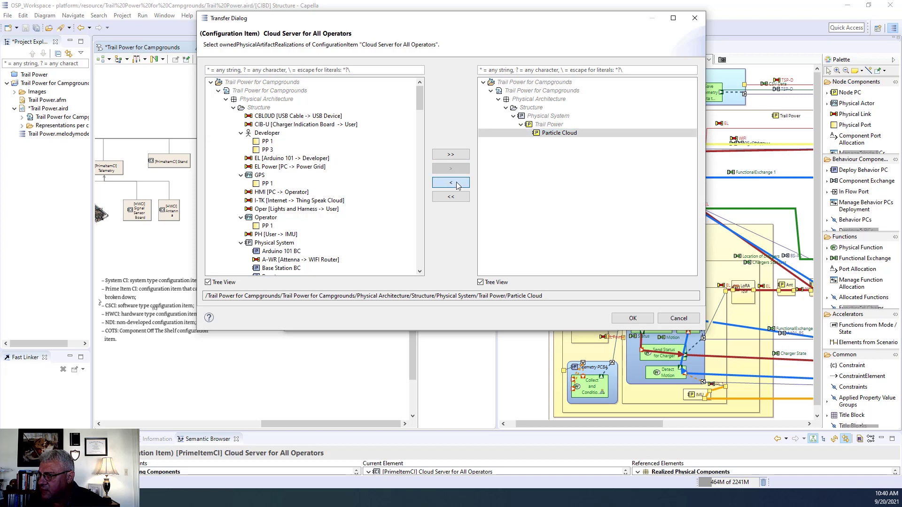
left_click(450, 182)
left_click(262, 69)
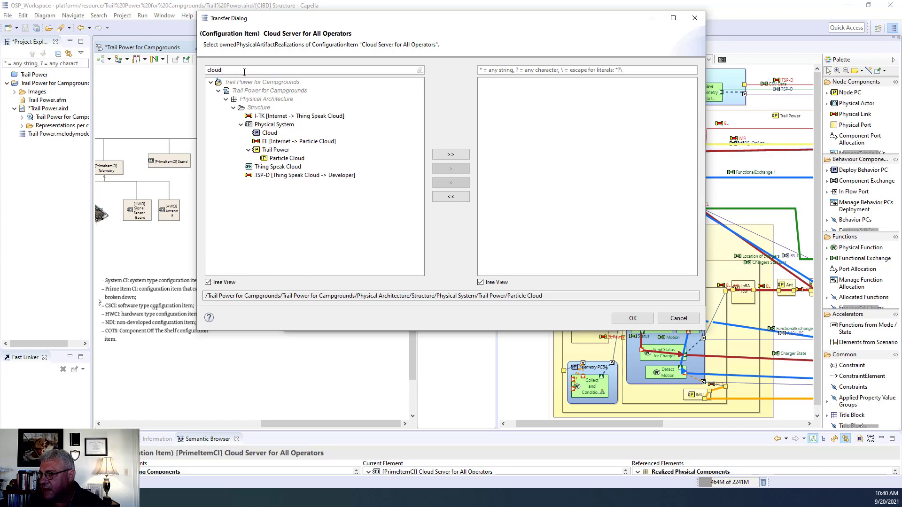
left_click(266, 134)
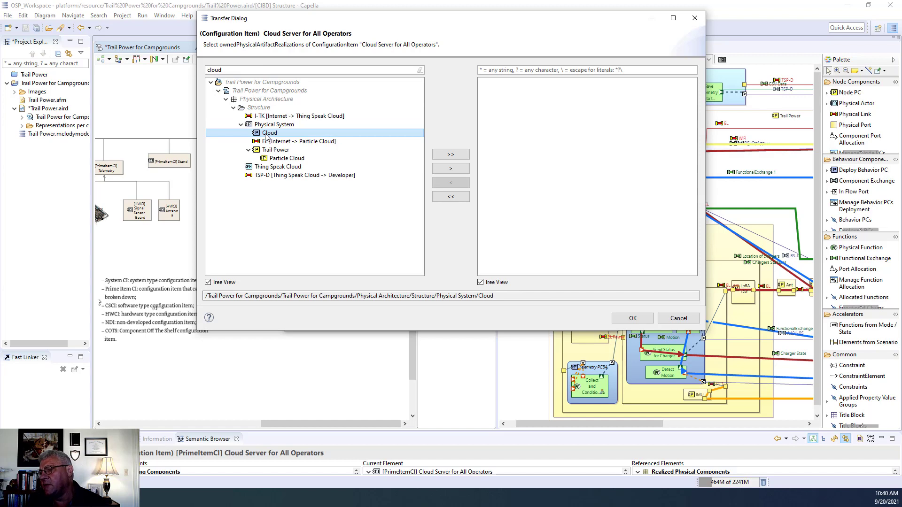
left_click(447, 168)
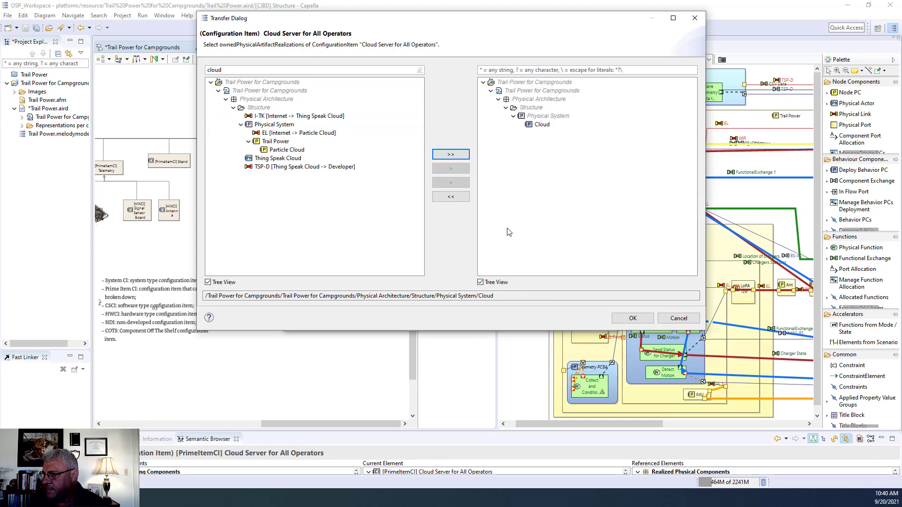
left_click(631, 318)
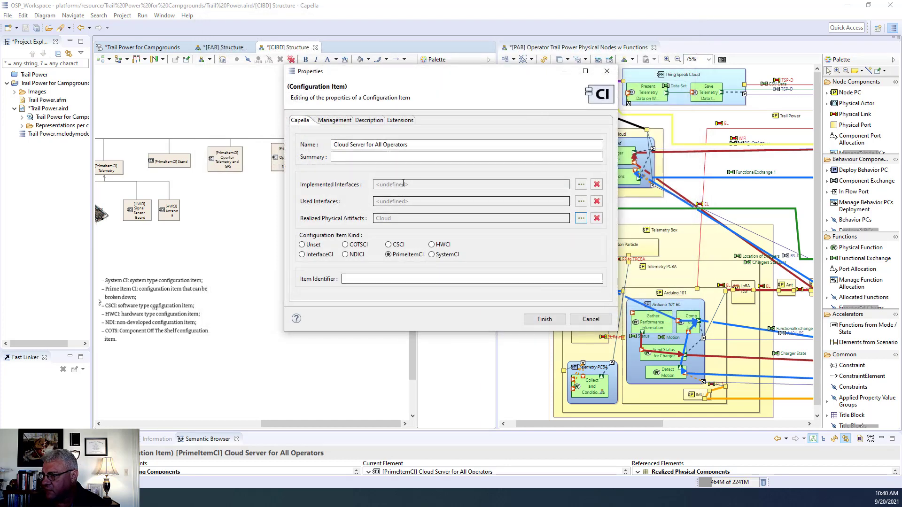
left_click(546, 320)
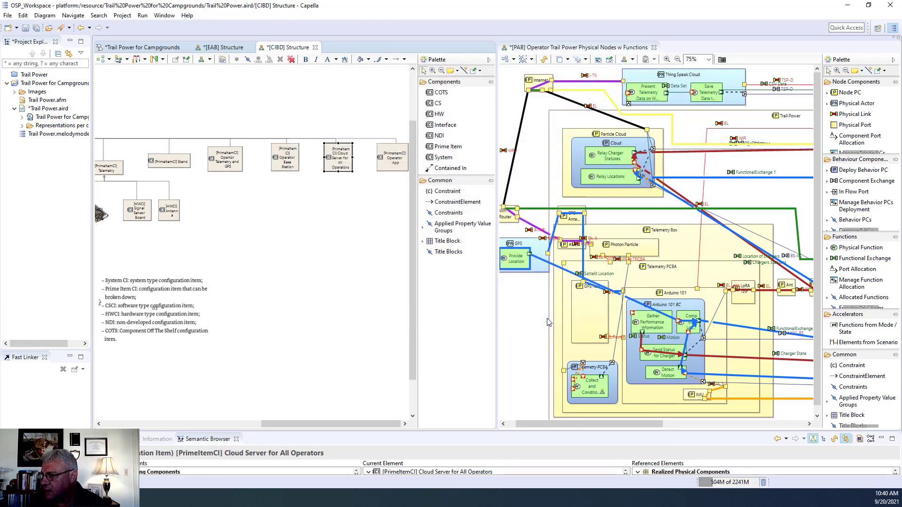
- Locate the Cloud Server for All Operators box of the [EAB] Structure diagram in the Project Explorer and widen the explorer
left_click(210, 49)
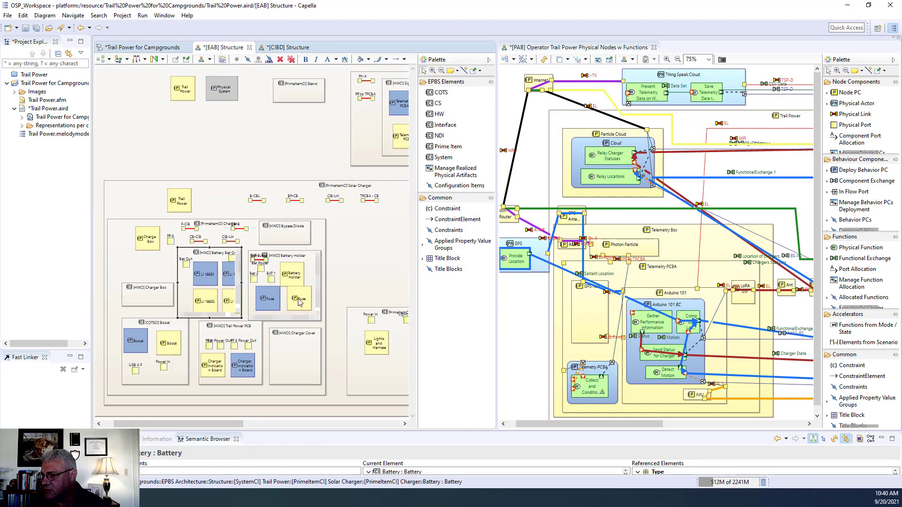
left_click_drag(235, 426, 391, 426)
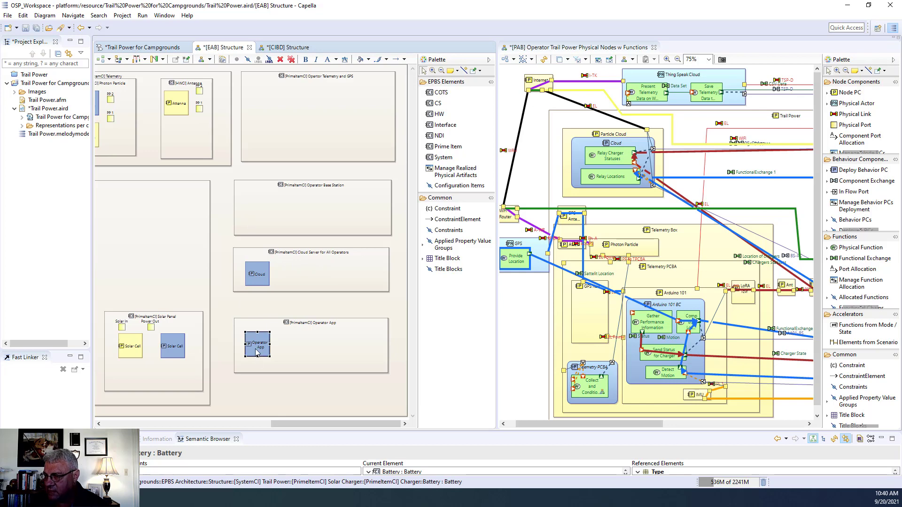
left_click(319, 270)
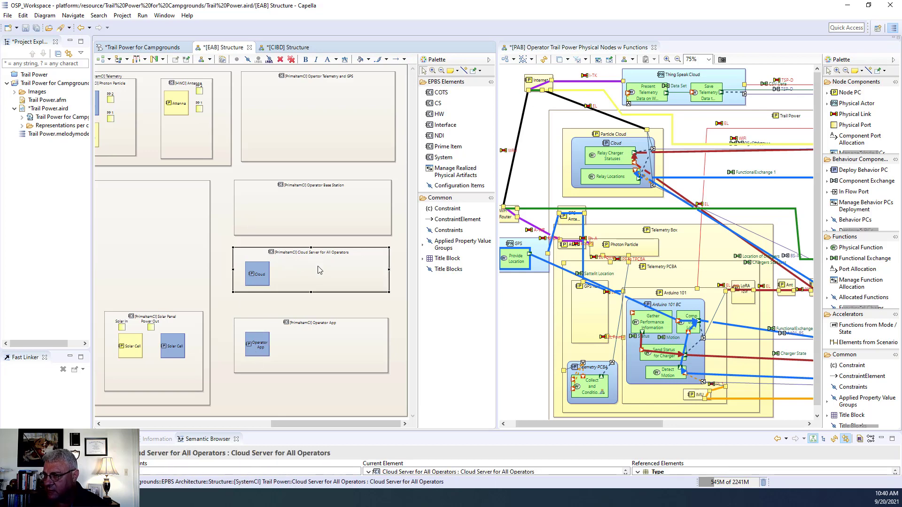
right_click(319, 269)
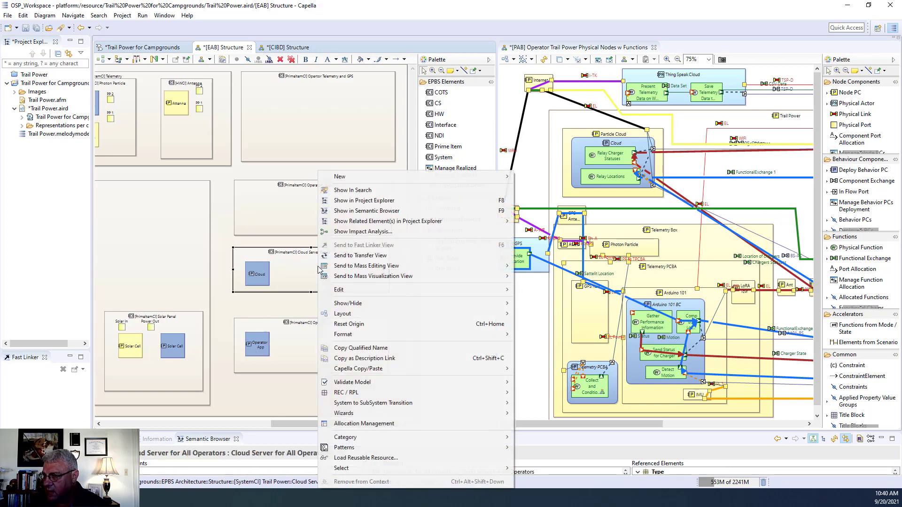
left_click(348, 202)
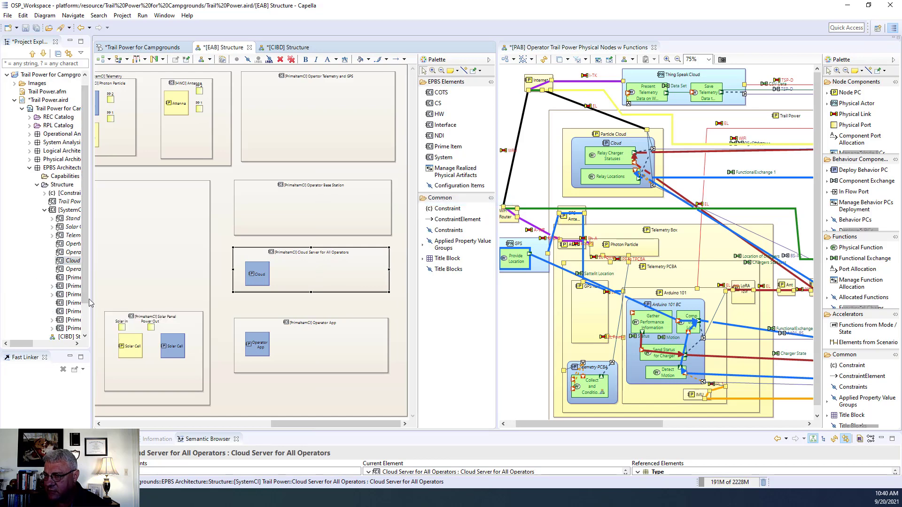
left_click_drag(89, 299, 155, 298)
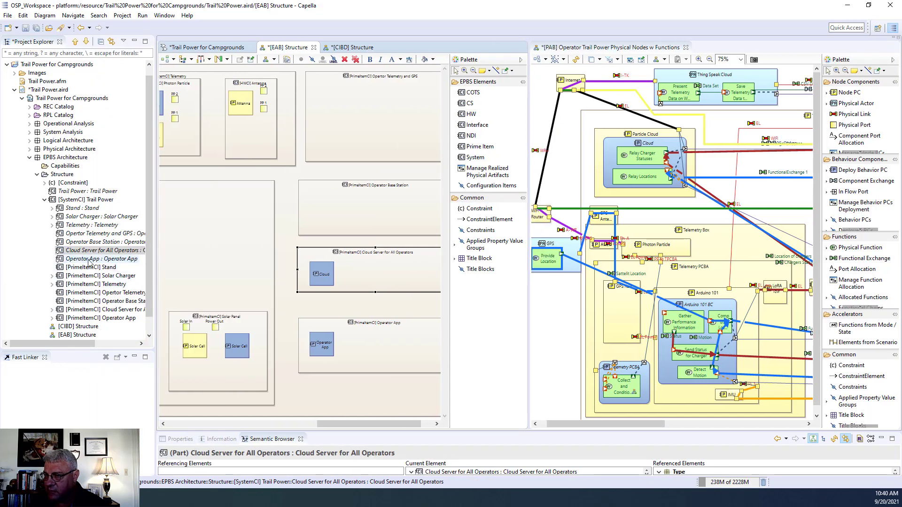
- Inspect the properties of the Cloud Server for All Operators part and of its PrimeItemCI configuration item in the project tree
double_click(68, 252)
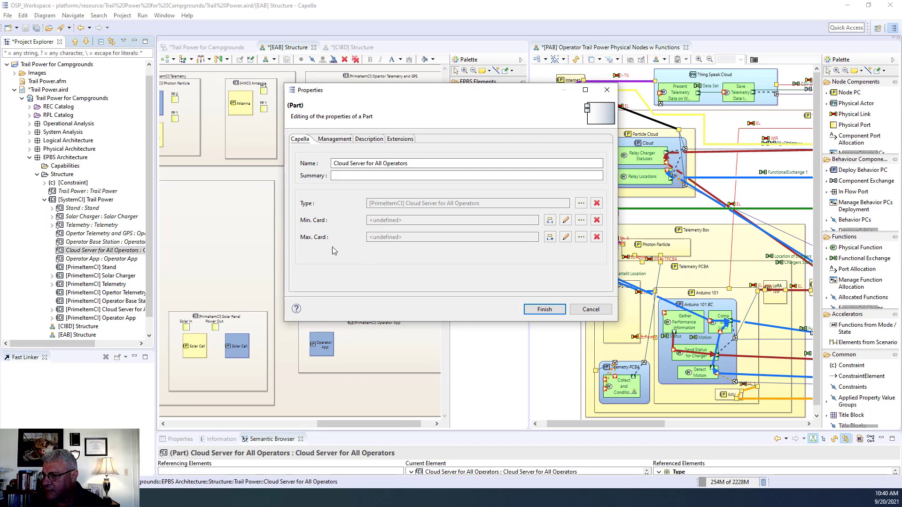
left_click(592, 311)
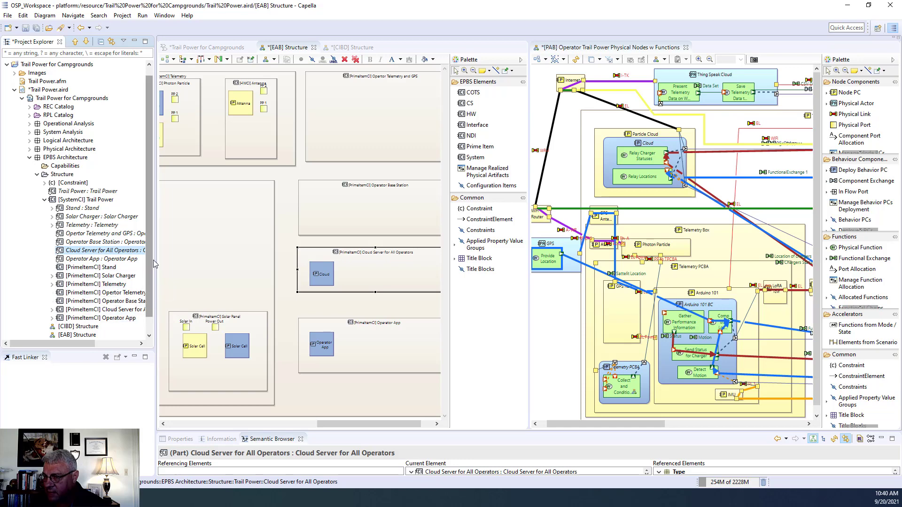
left_click_drag(156, 264, 210, 264)
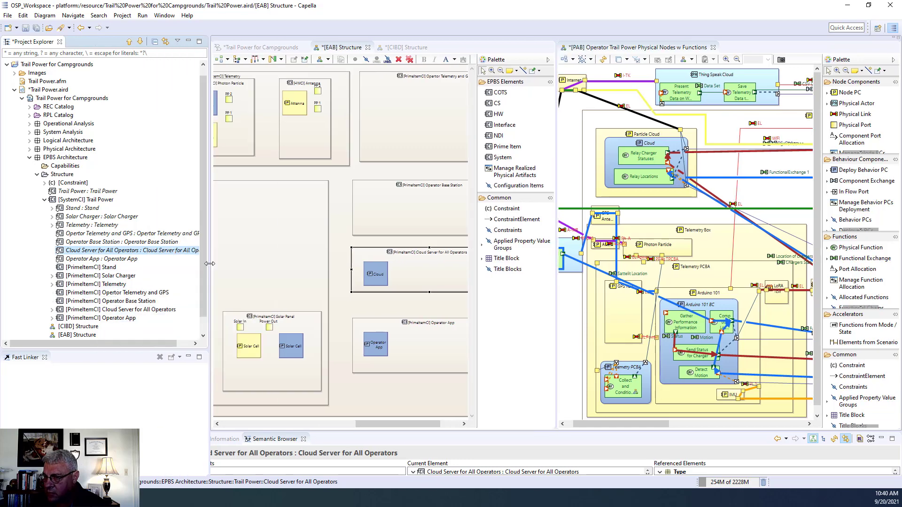
double_click(95, 311)
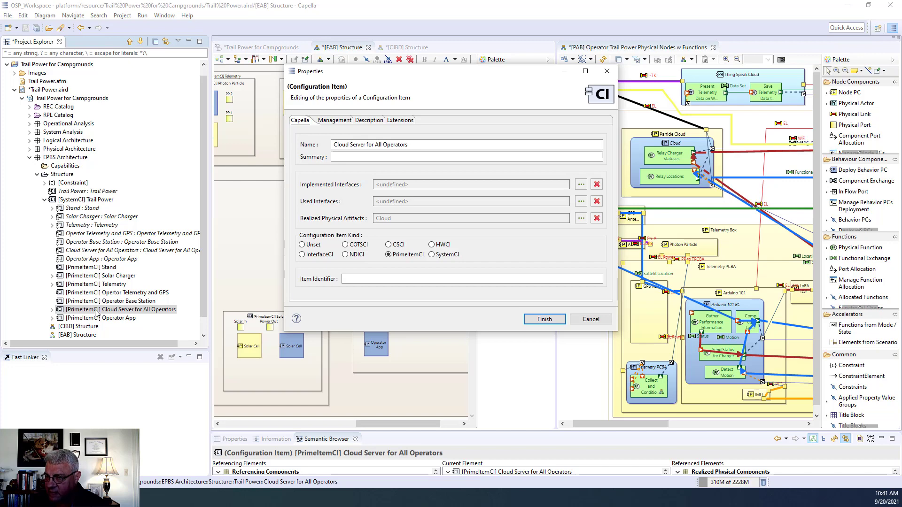
left_click(590, 319)
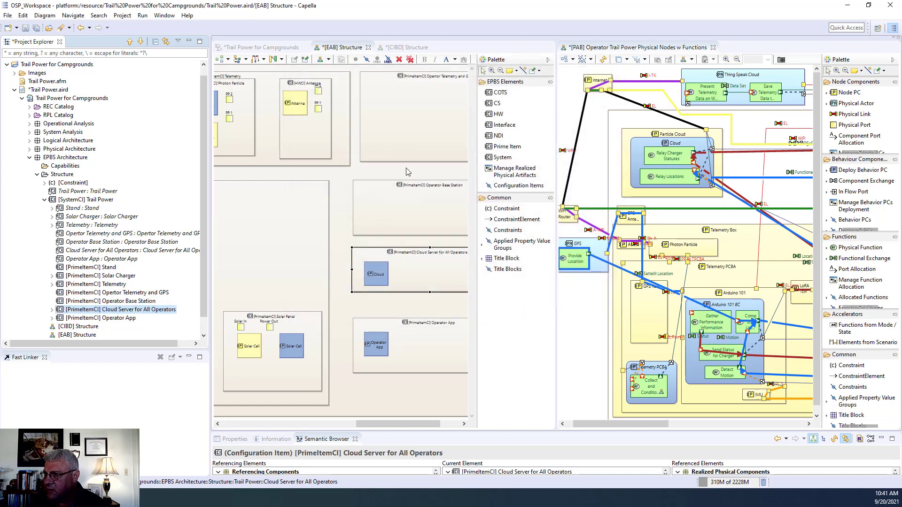
- Compare the [CIBD] Structure and [EAB] Structure diagrams and inspect the properties of the Cloud Server for All Operators box in [EAB] Structure
left_click(407, 47)
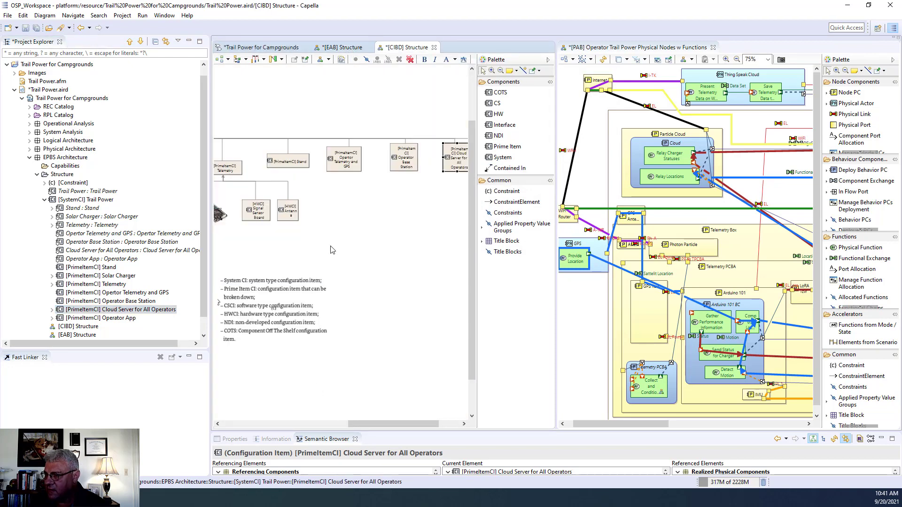
left_click(332, 51)
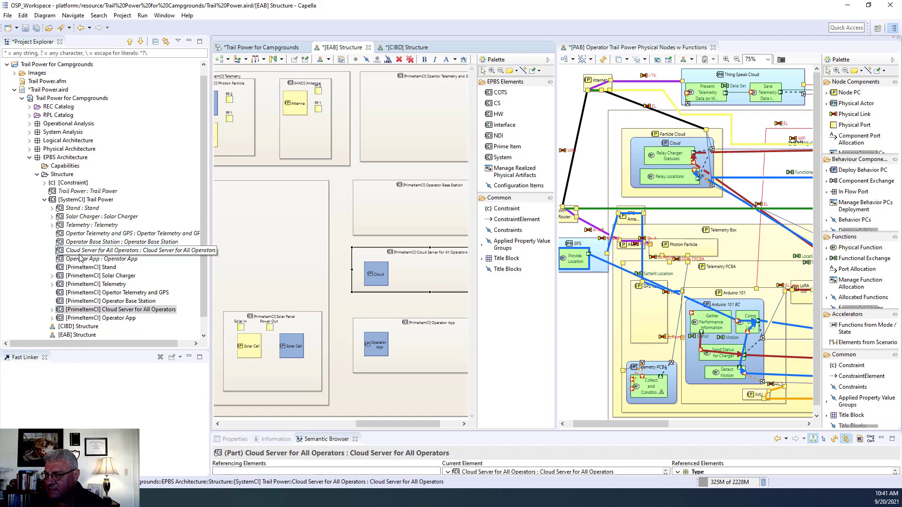
left_click(414, 285)
double_click(413, 283)
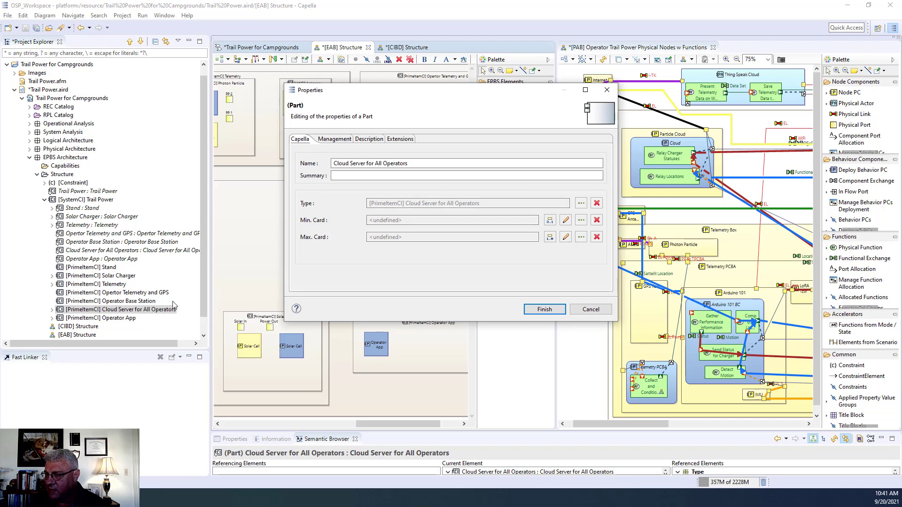
left_click(545, 310)
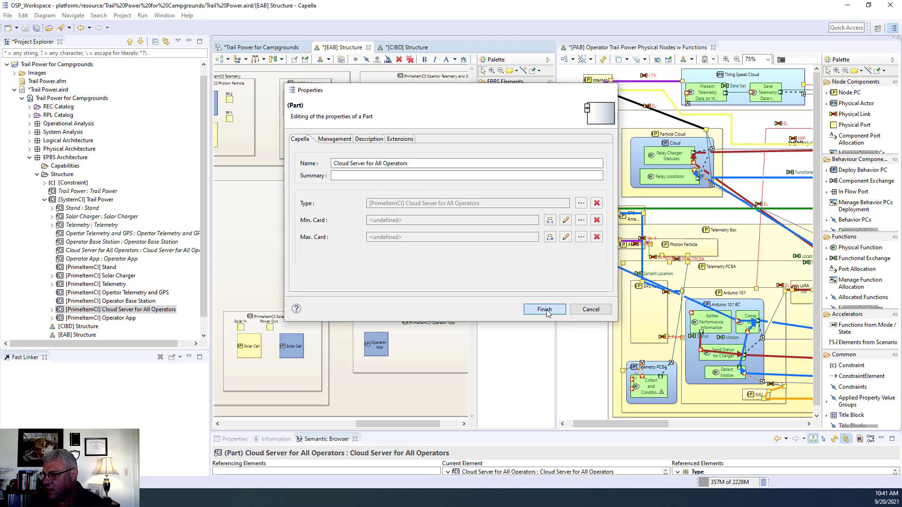